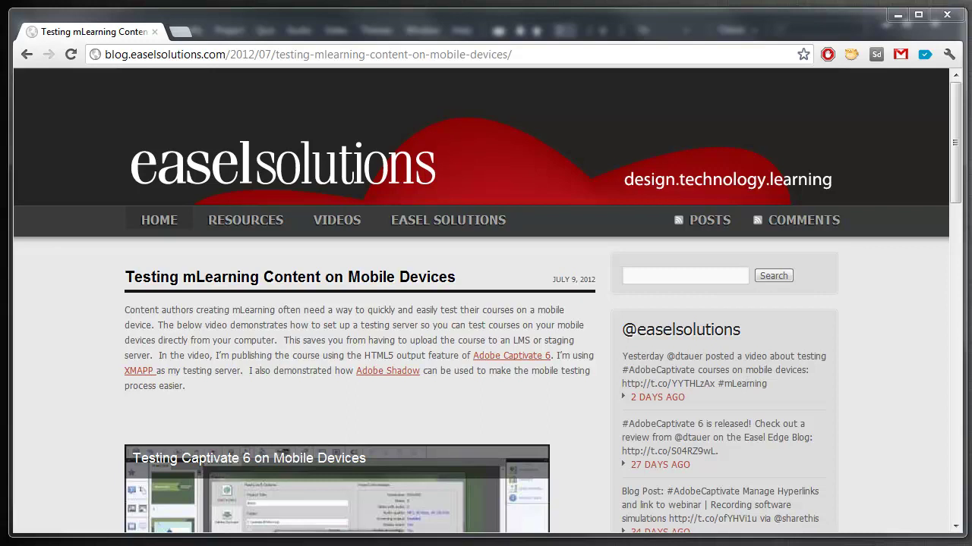
Scroll through the blog post, deselect its text, and minimize Chrome to reveal Captivate
drag(228, 340, 220, 355)
scroll(203, 347, down, 1)
click(230, 327)
scroll(203, 311, down, 1)
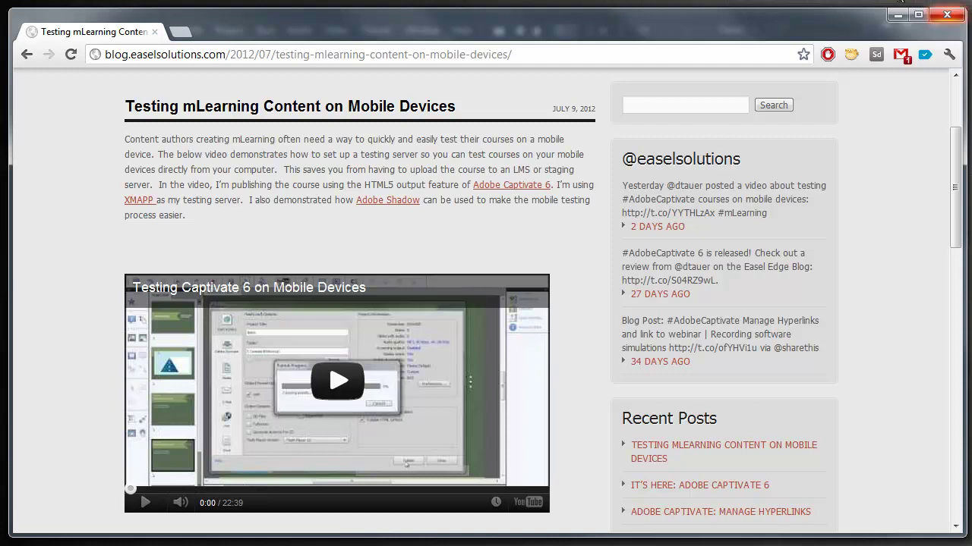
click(894, 18)
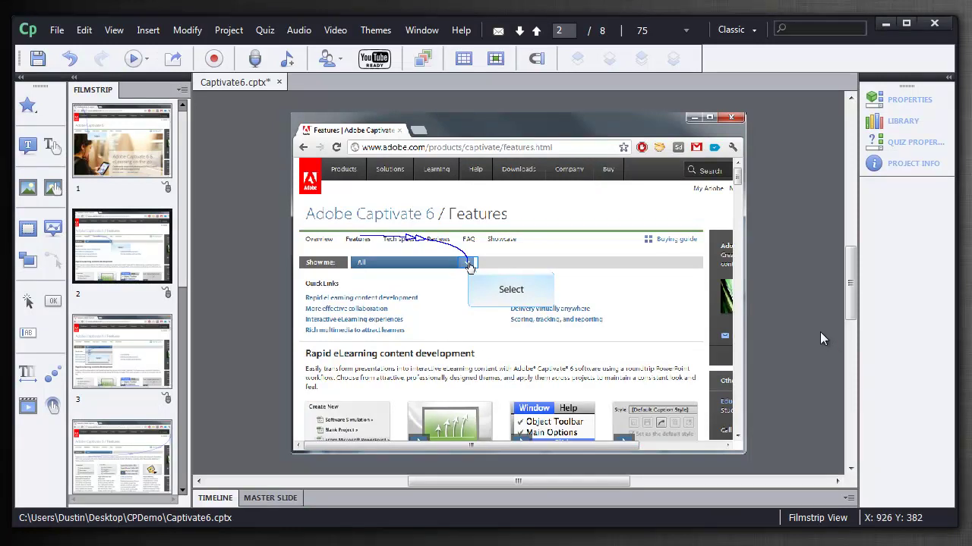
Insert a new blank slide after slide 1 and collapse the properties panel
click(143, 139)
click(148, 30)
click(177, 48)
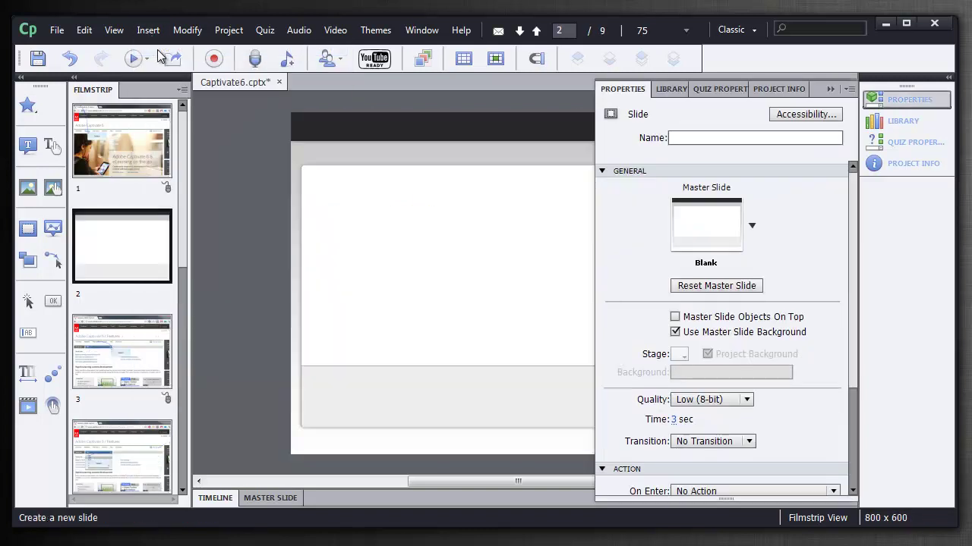
click(927, 106)
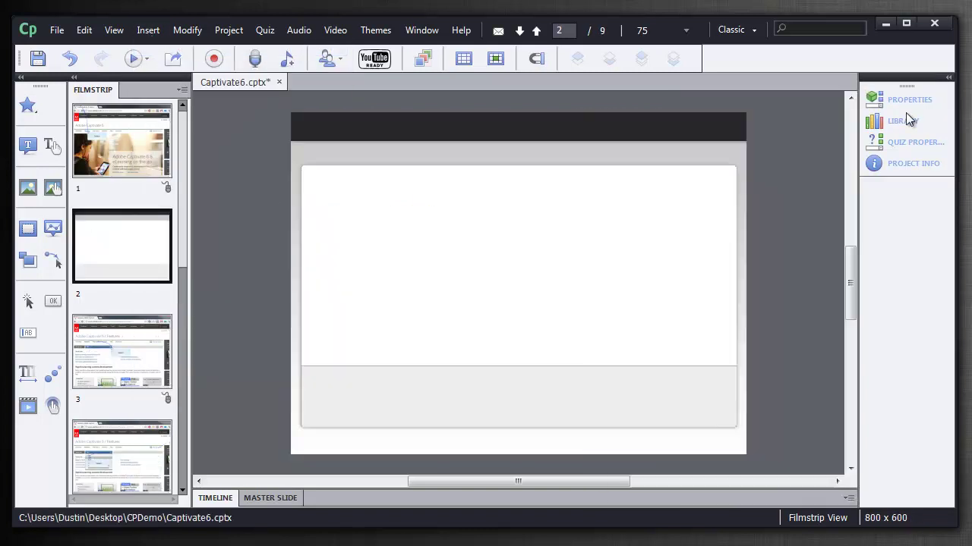
Choose the Tabs interaction from the interactions gallery
click(156, 31)
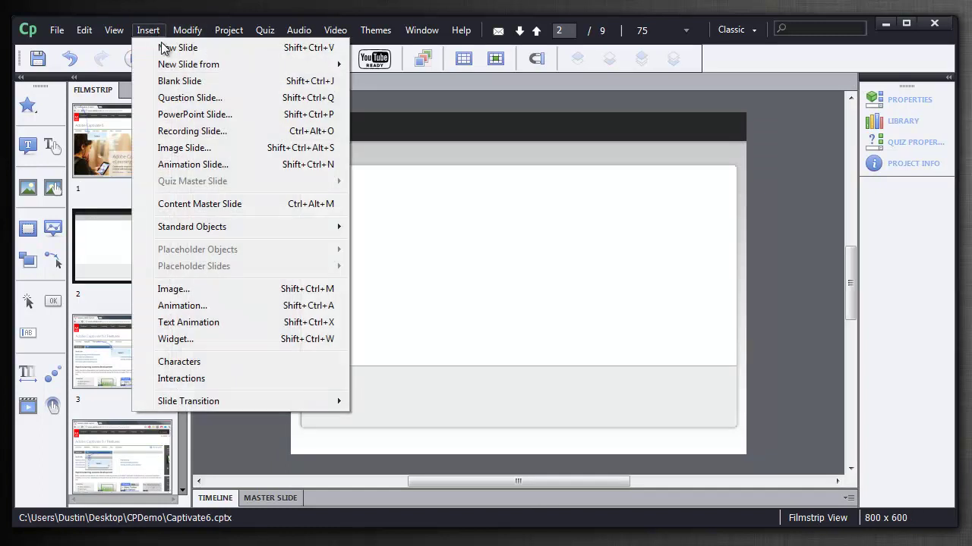
click(243, 379)
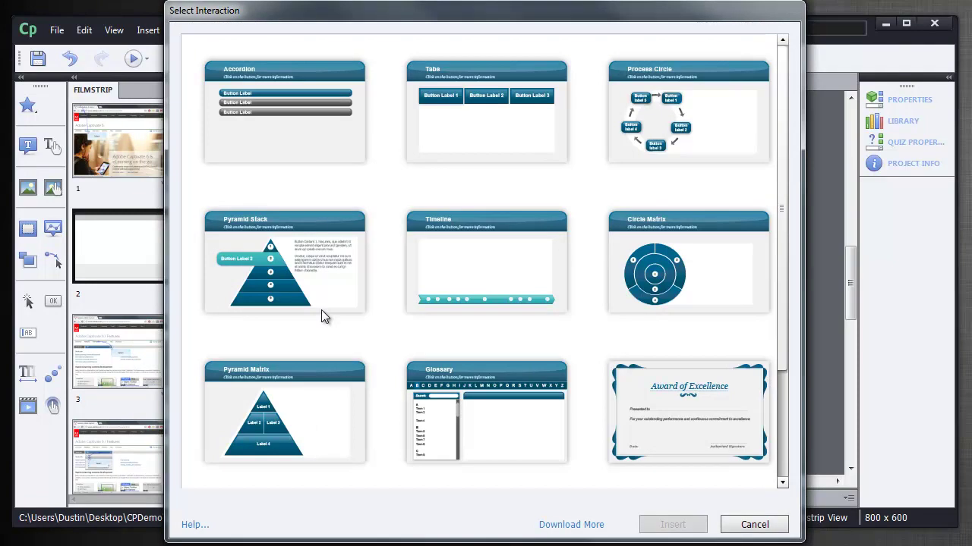
click(454, 129)
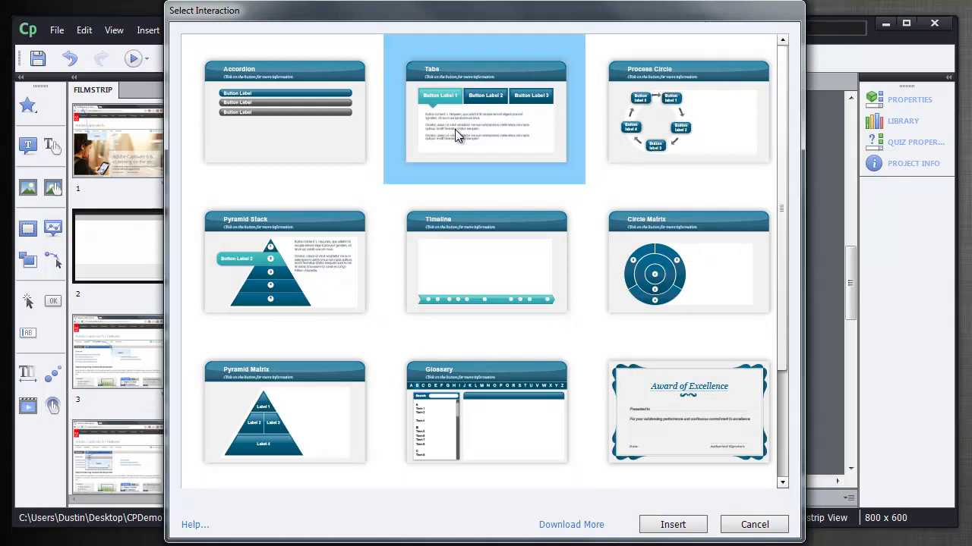
Insert the Tabs interaction and title it 'Adobe Captivate 6 Features'
click(673, 525)
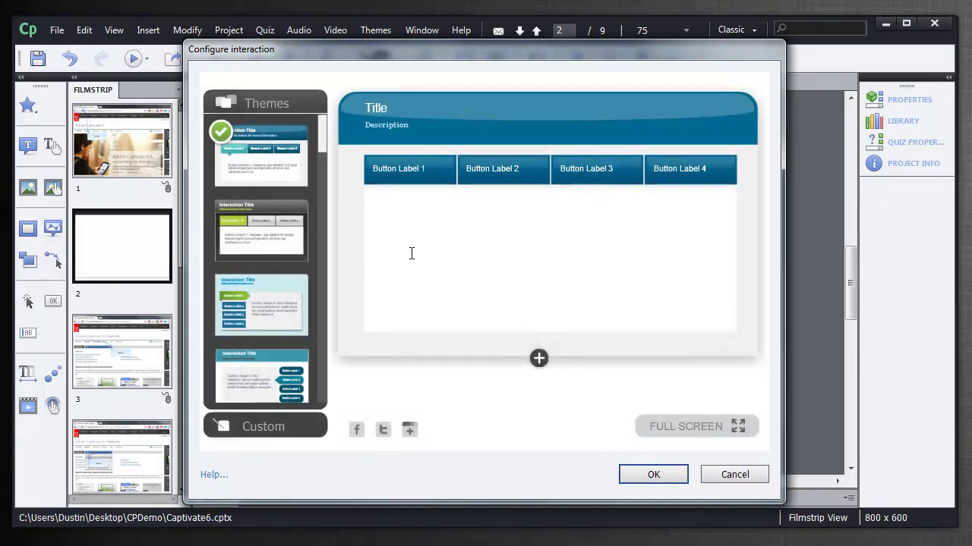
double_click(384, 108)
click(403, 107)
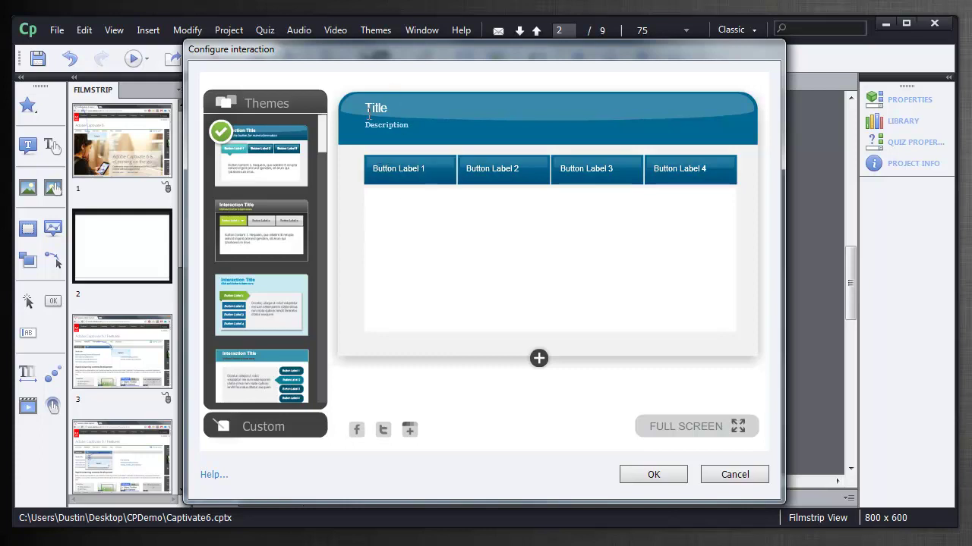
text(Adobe Captiva)
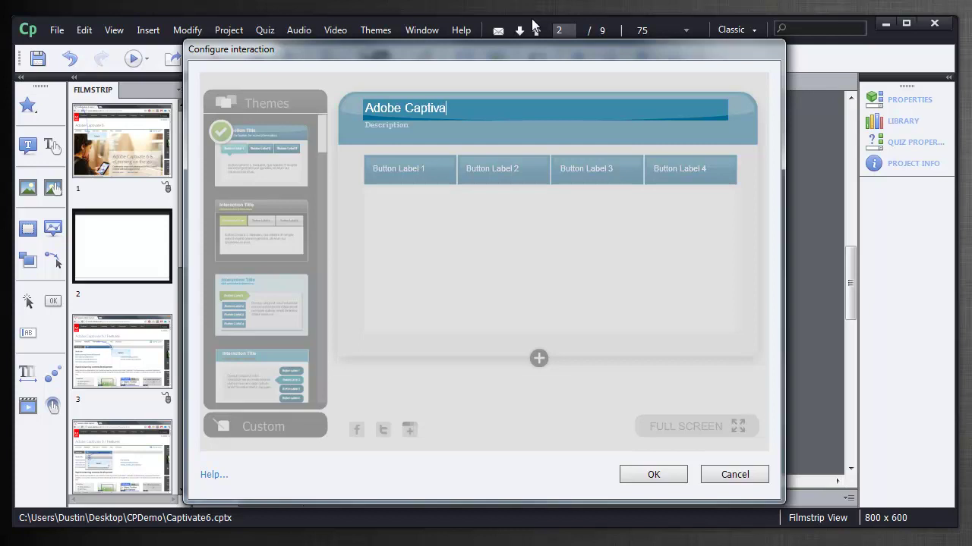
text(te 6 Features)
click(431, 288)
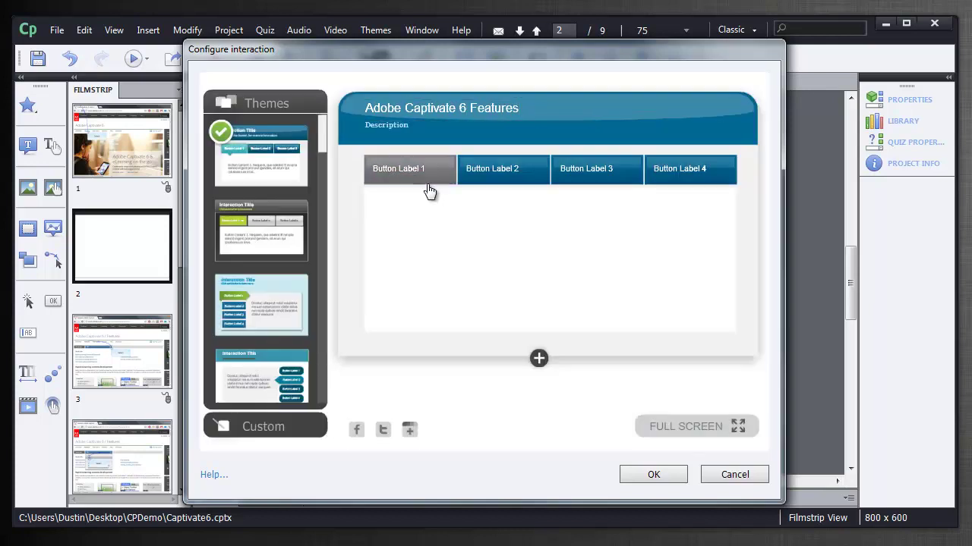
Rename the first two tabs to 'HTML5 Publishing' and 'Themes'
click(415, 173)
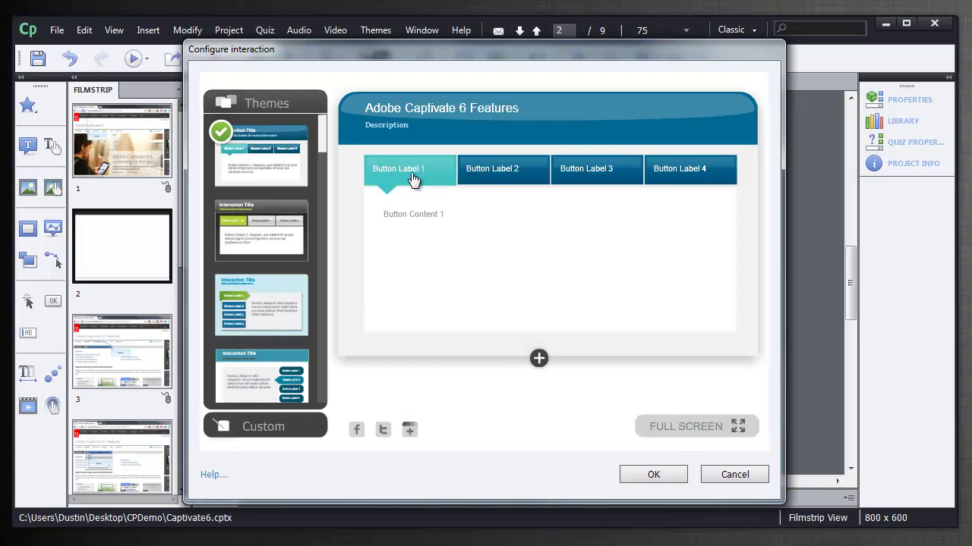
click(413, 178)
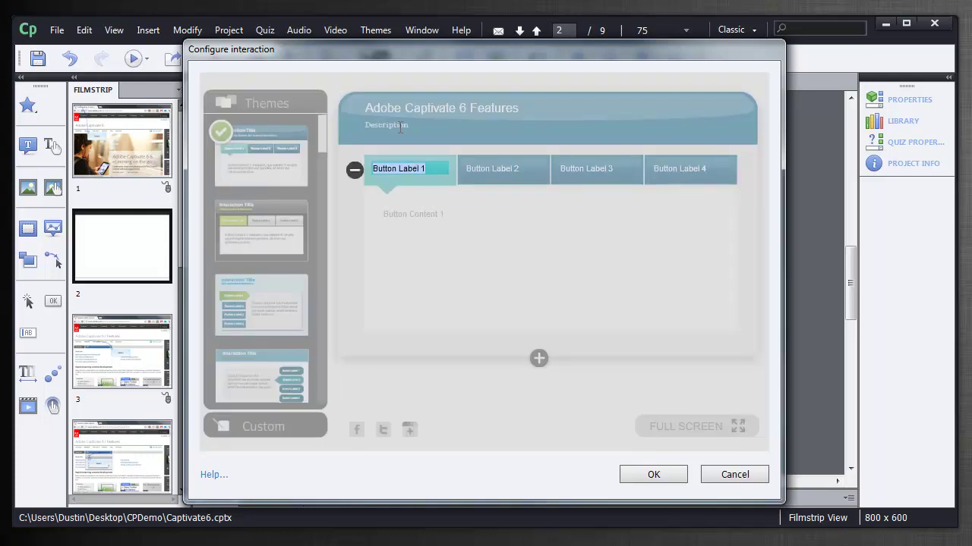
text(HTML5 Pu)
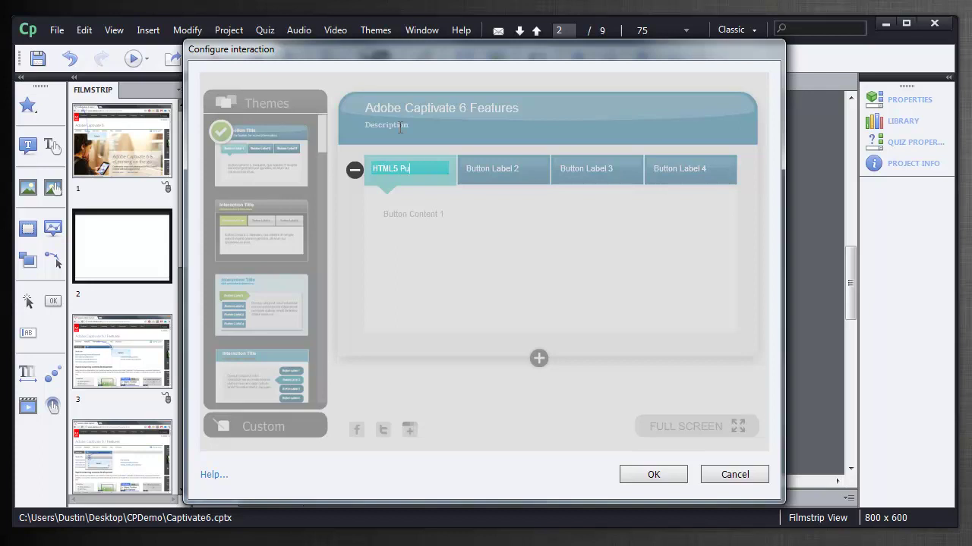
text(blishing)
click(438, 216)
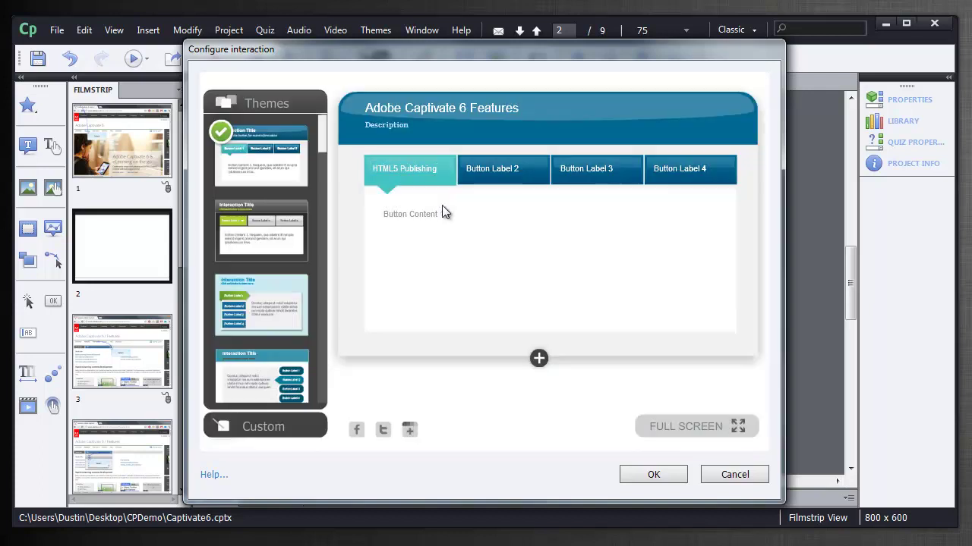
click(490, 173)
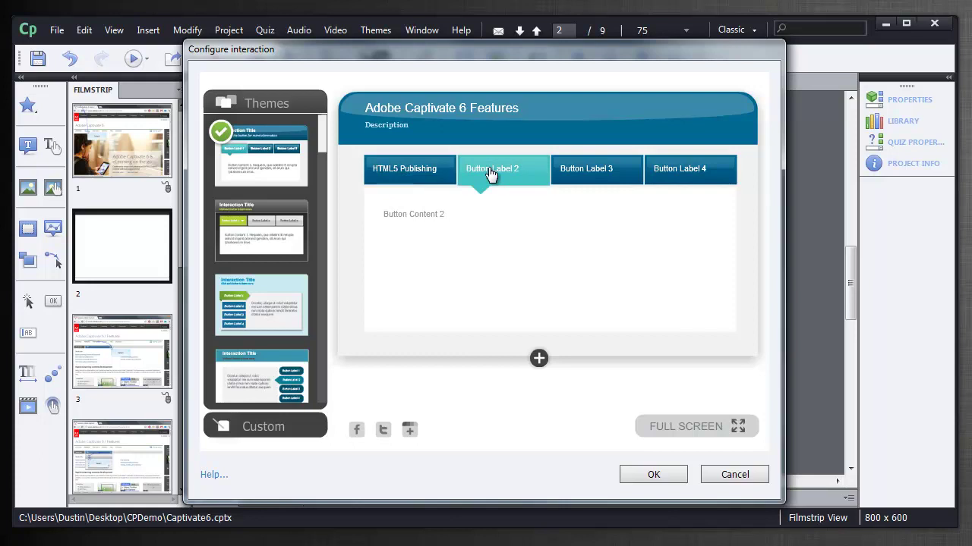
double_click(489, 173)
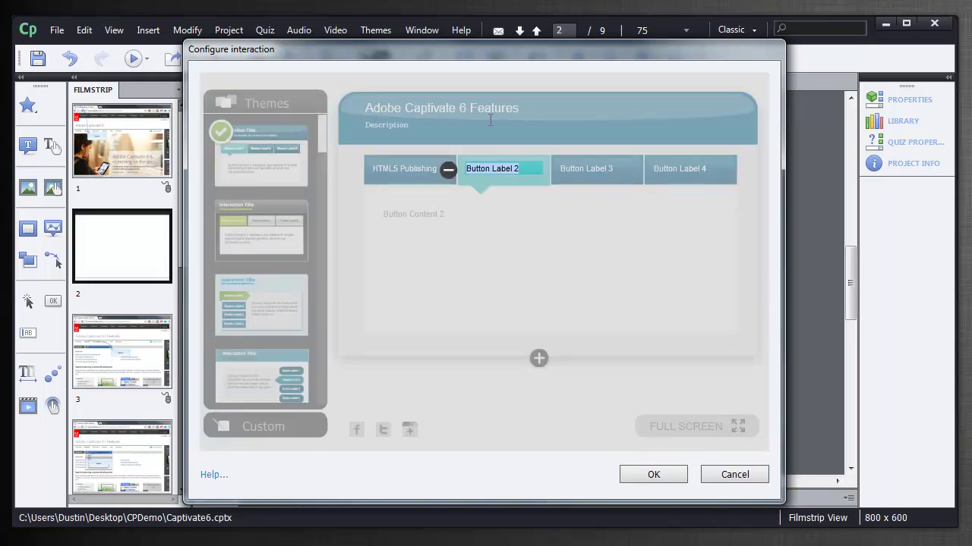
text(Themes)
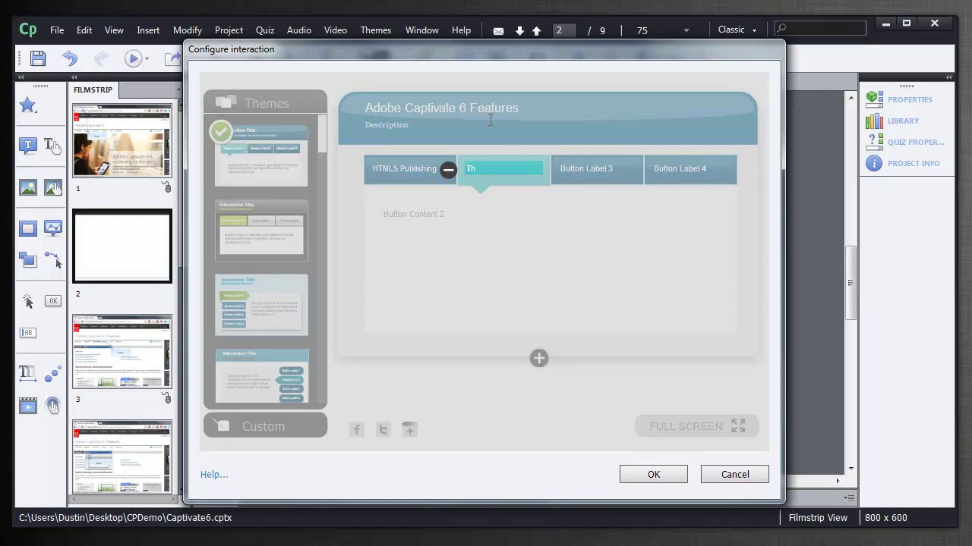
click(571, 253)
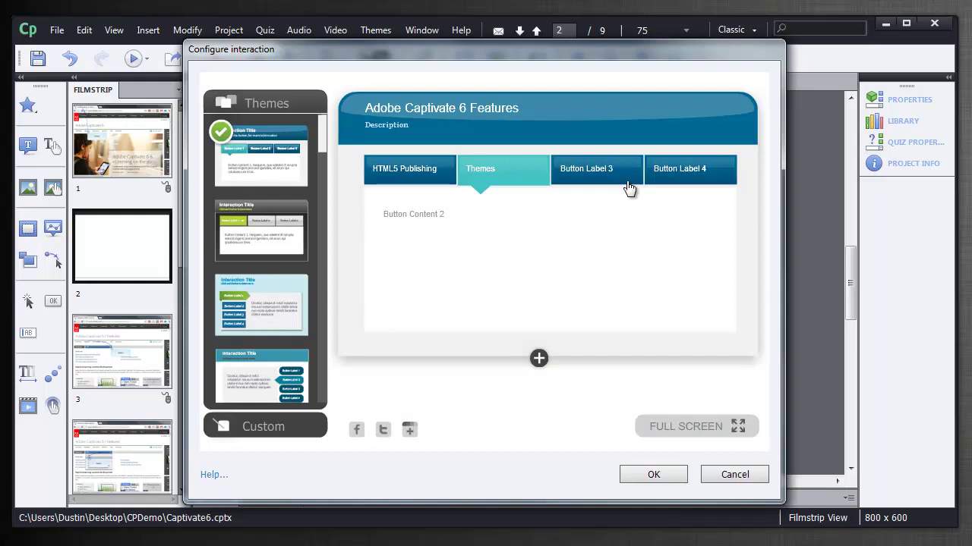
Preview both tabs and apply the configured interaction to slide 2
click(422, 172)
click(505, 160)
click(668, 474)
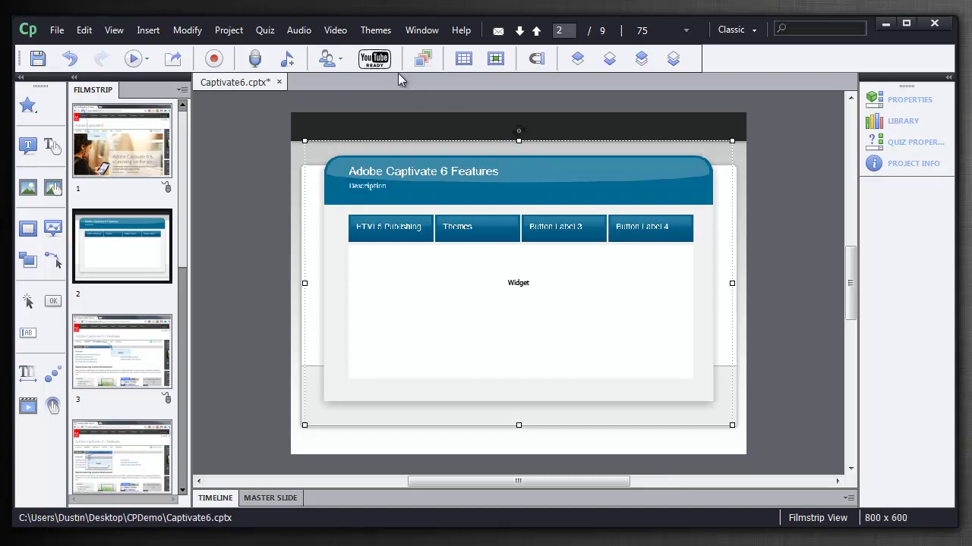
click(423, 32)
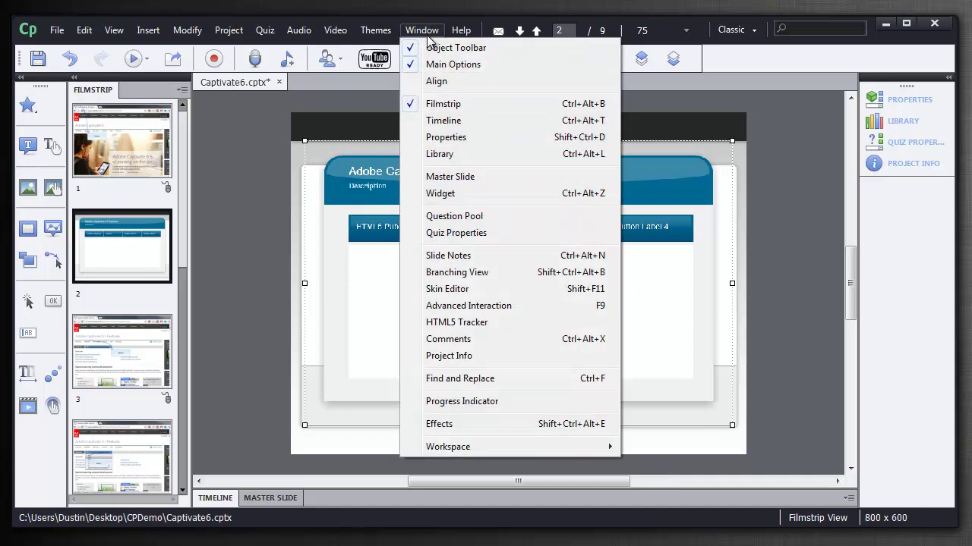
click(494, 327)
drag(605, 28, 624, 114)
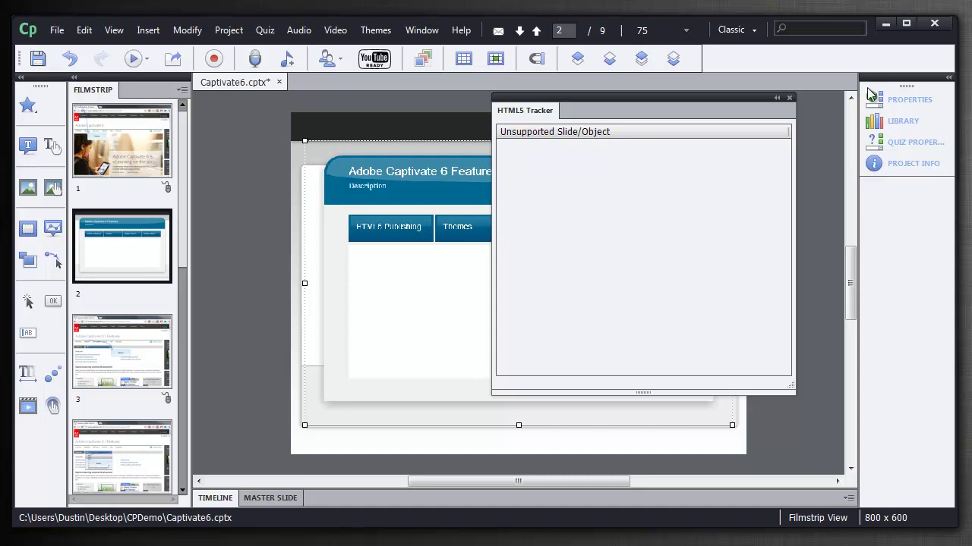
Close the HTML5 Tracker and open the project's Publish settings
click(790, 97)
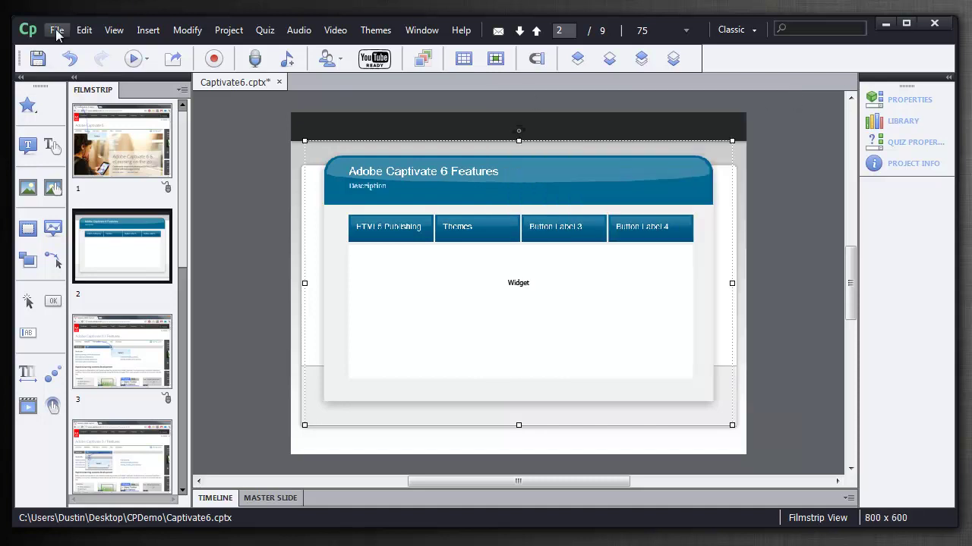
click(57, 29)
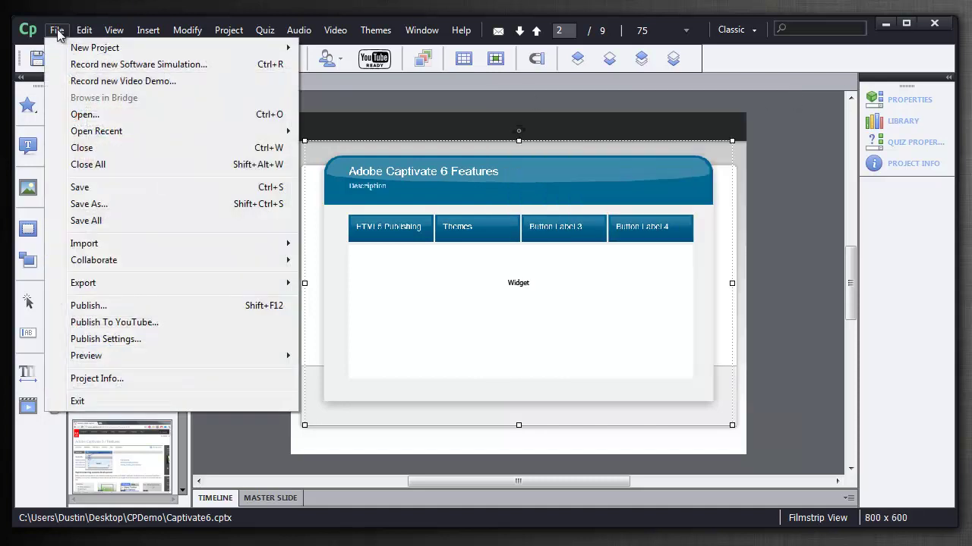
click(153, 307)
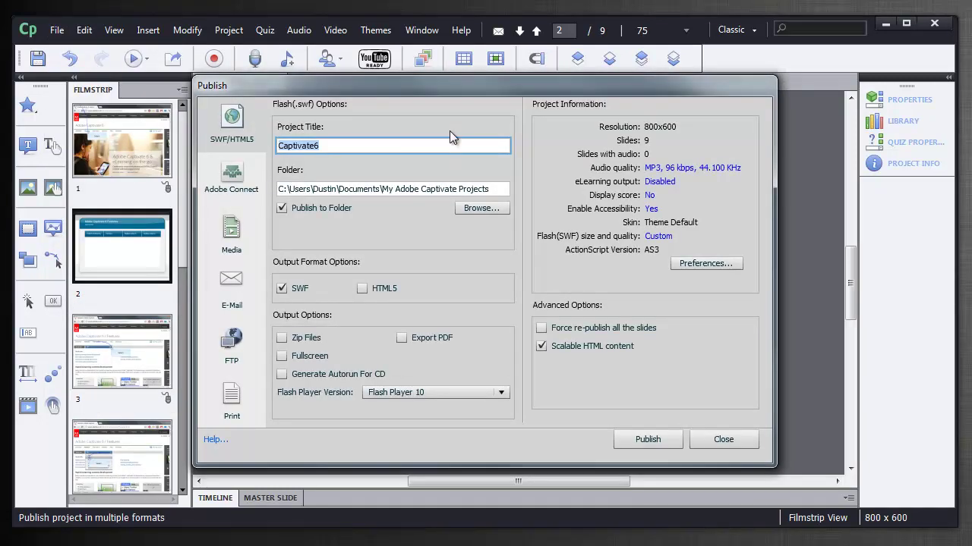
click(326, 147)
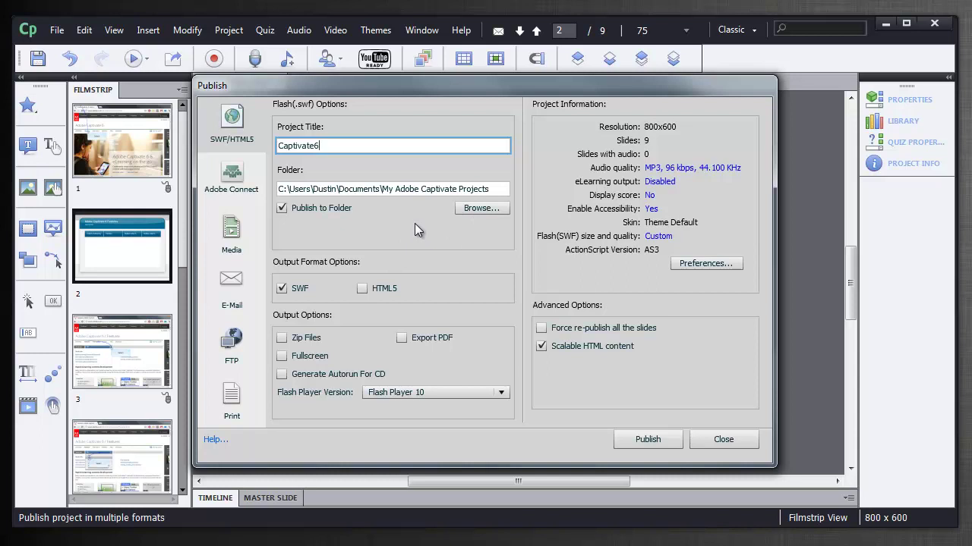
Browse to and confirm C:\xampp\htdocs\cp as the publish folder
click(470, 211)
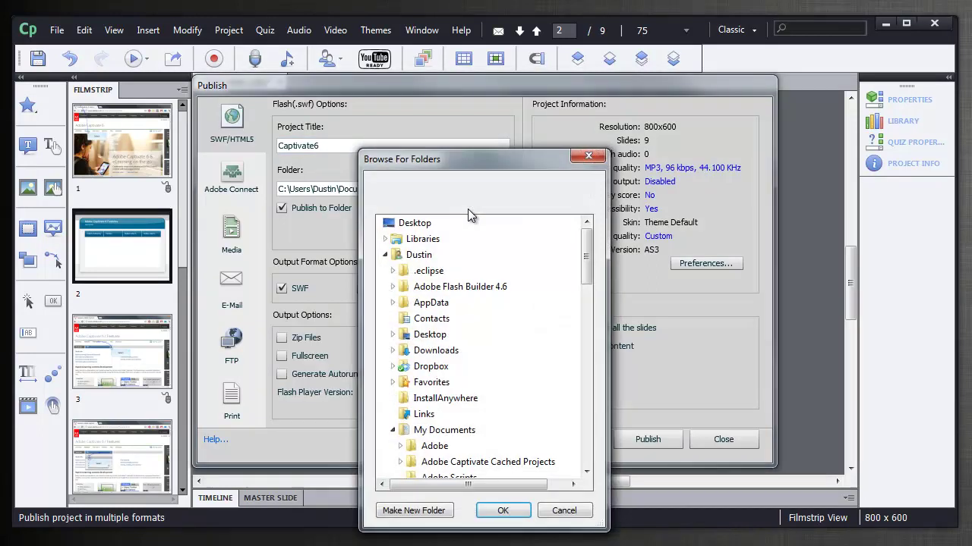
click(386, 256)
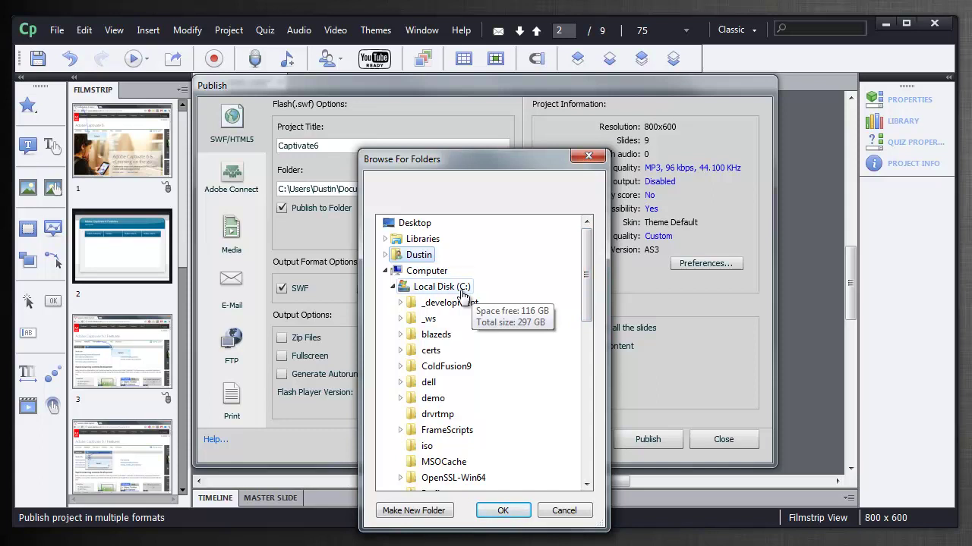
drag(590, 273, 590, 356)
click(446, 394)
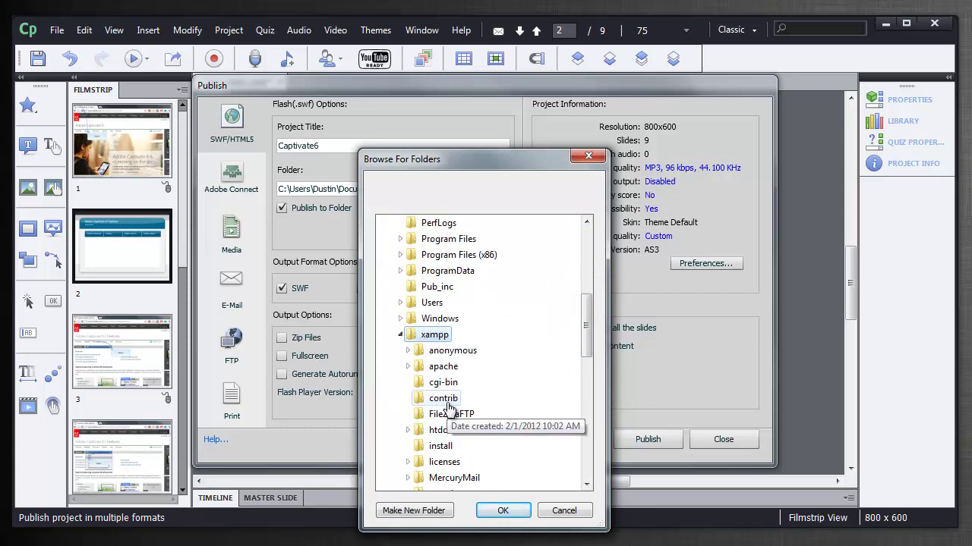
click(438, 433)
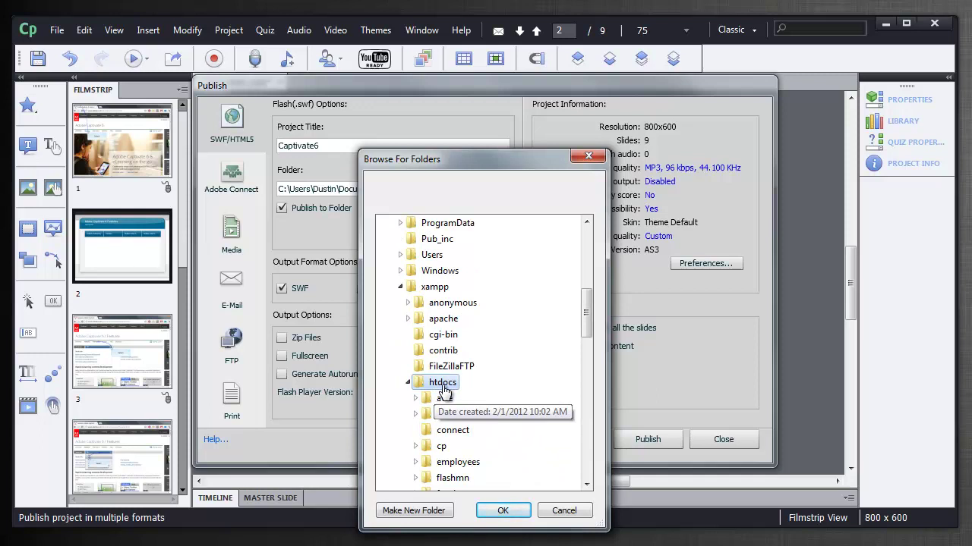
scroll(444, 391, down, 1)
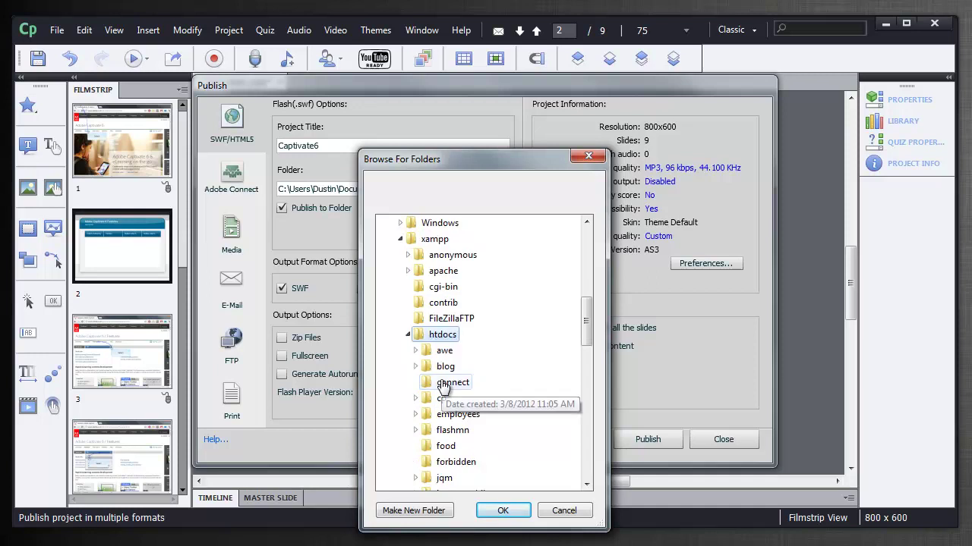
click(443, 399)
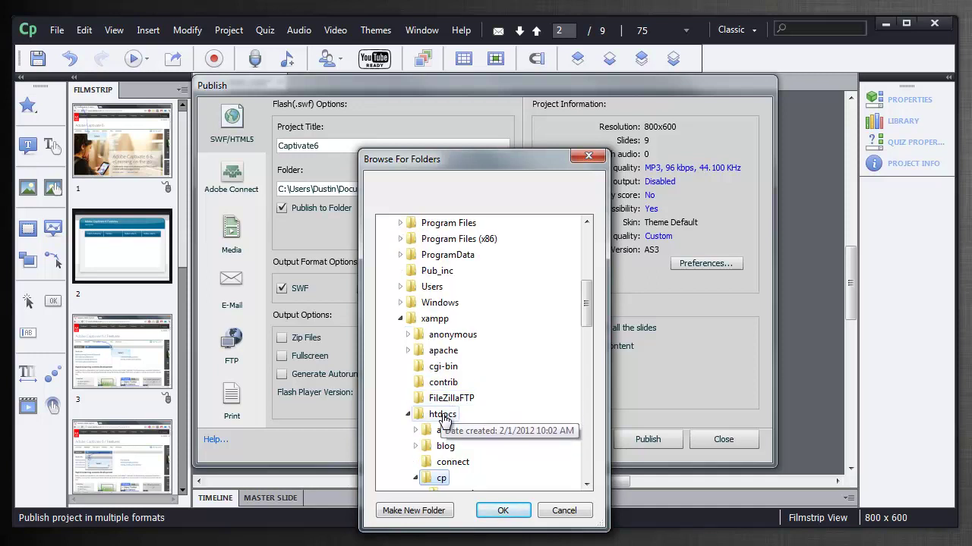
scroll(429, 448, down, 2)
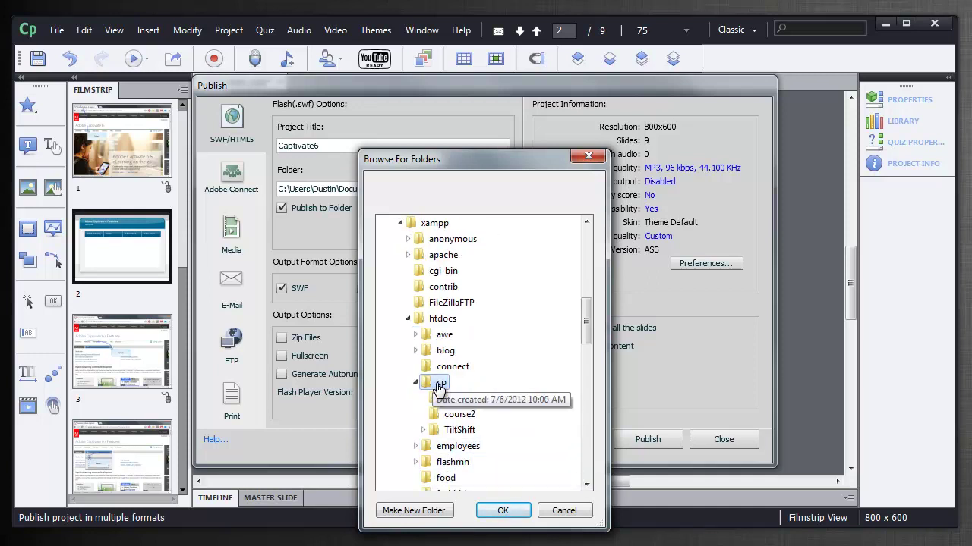
click(503, 510)
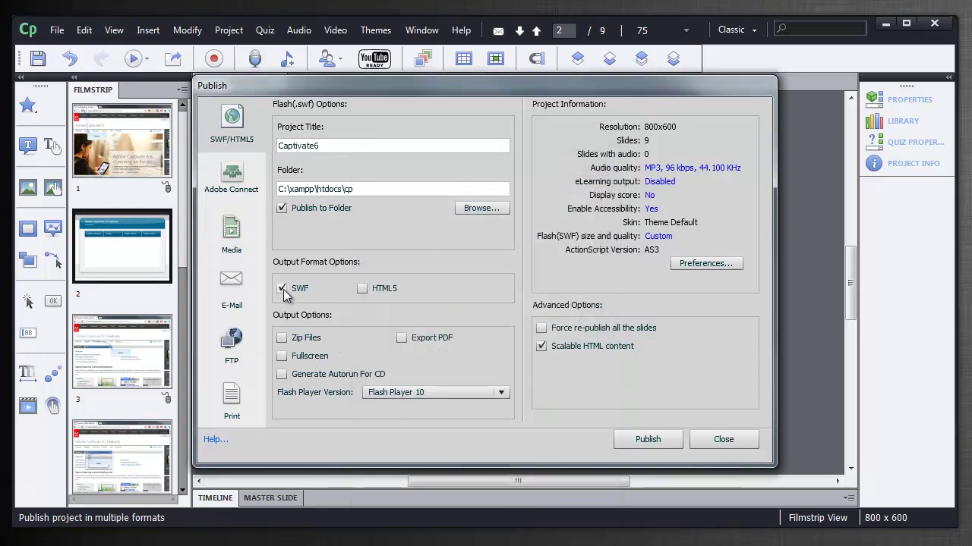
Select HTML5 output, turn off SWF, and publish the course to the cp folder
click(361, 290)
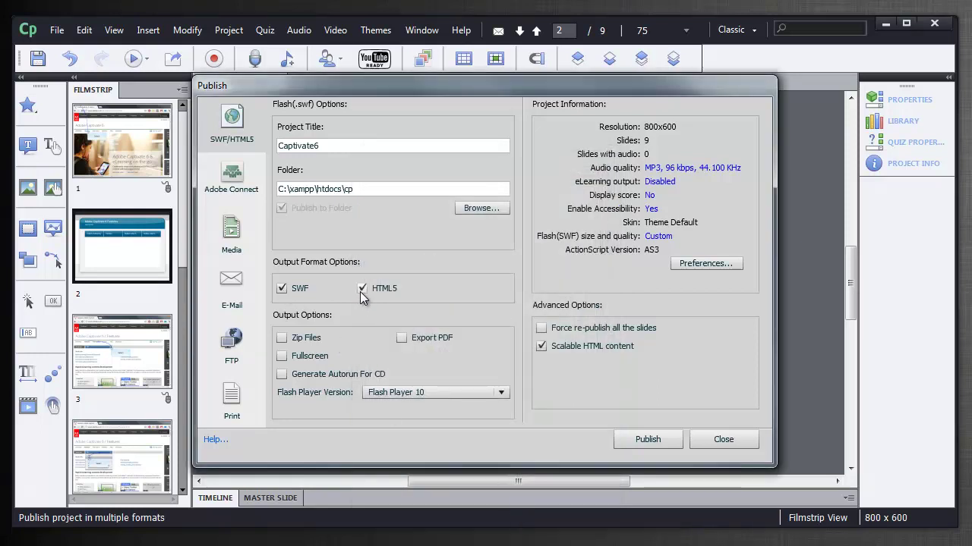
click(283, 290)
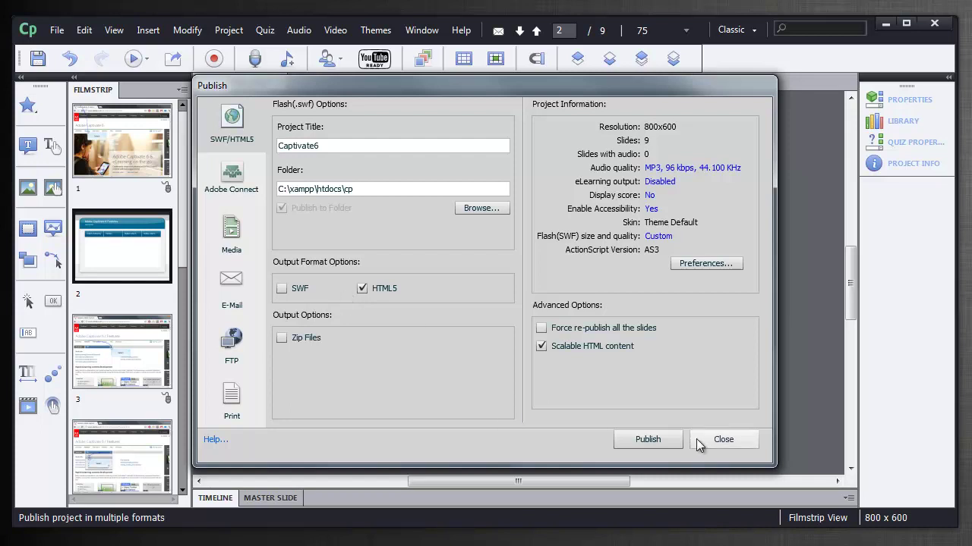
click(648, 439)
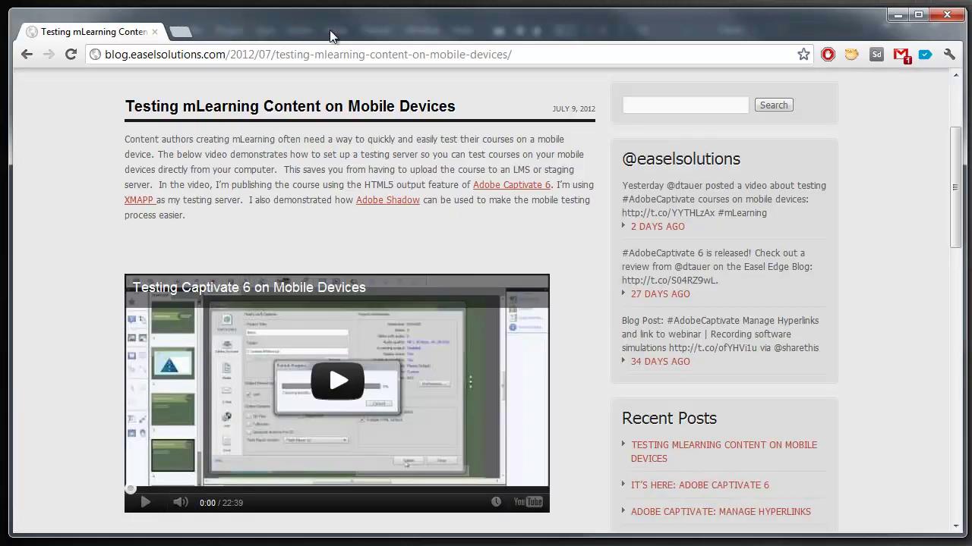
Minimize Chrome and switch to Explorer at the xampp htdocs folder
click(897, 14)
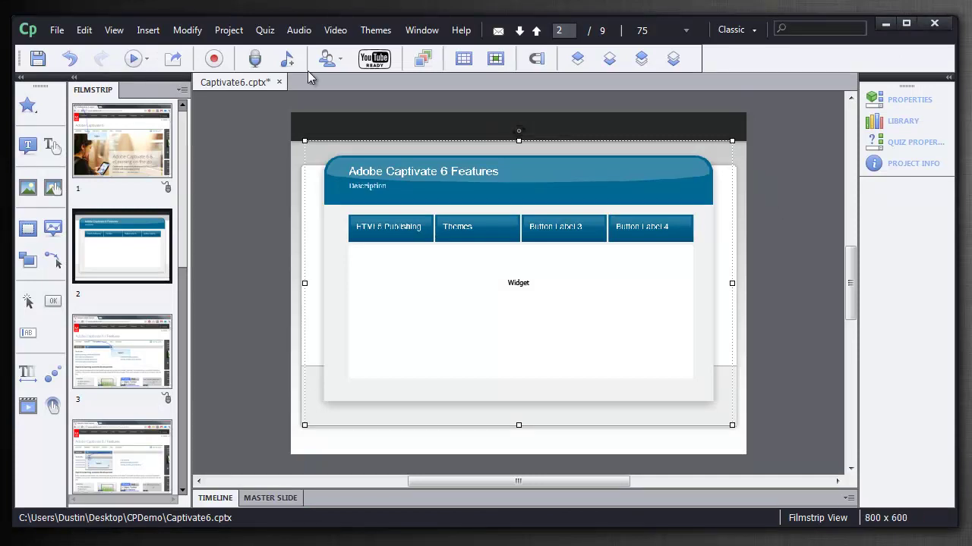
key(alt+Tab)
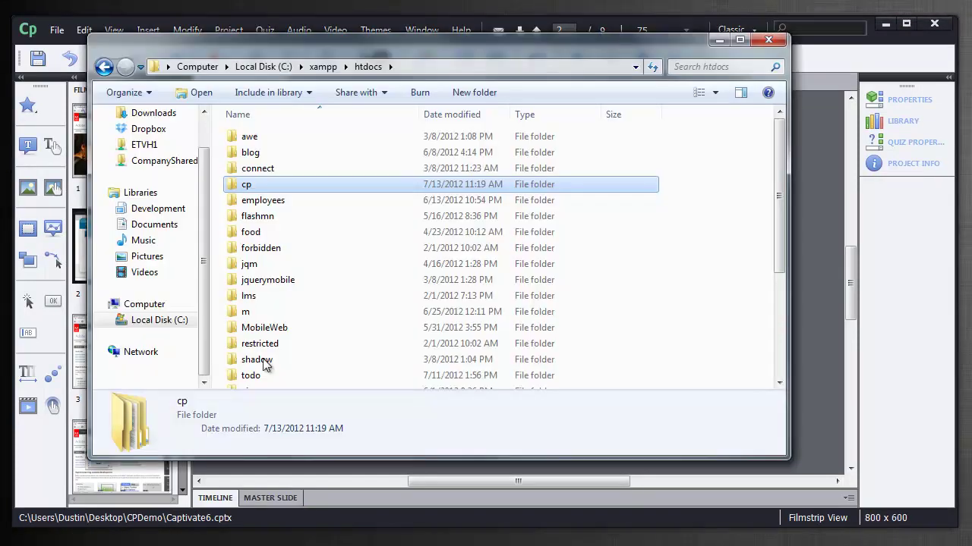
click(483, 68)
click(484, 68)
drag(258, 69, 210, 73)
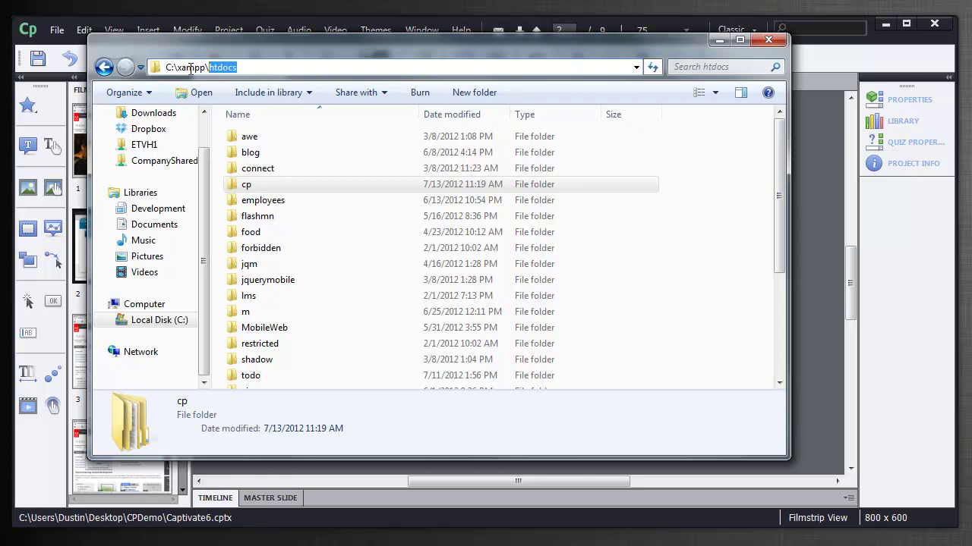
Open cp > Captivate6 and launch index.html in the browser
click(255, 188)
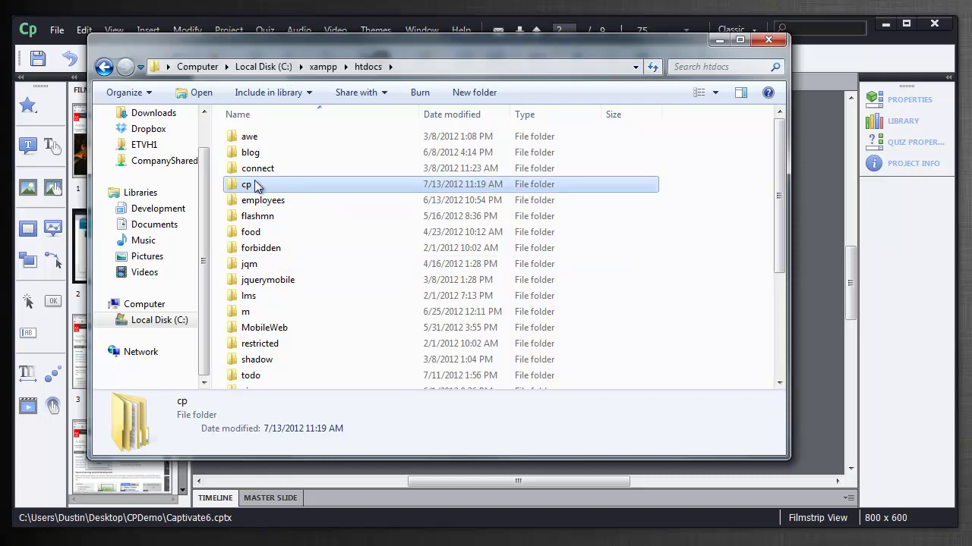
double_click(254, 188)
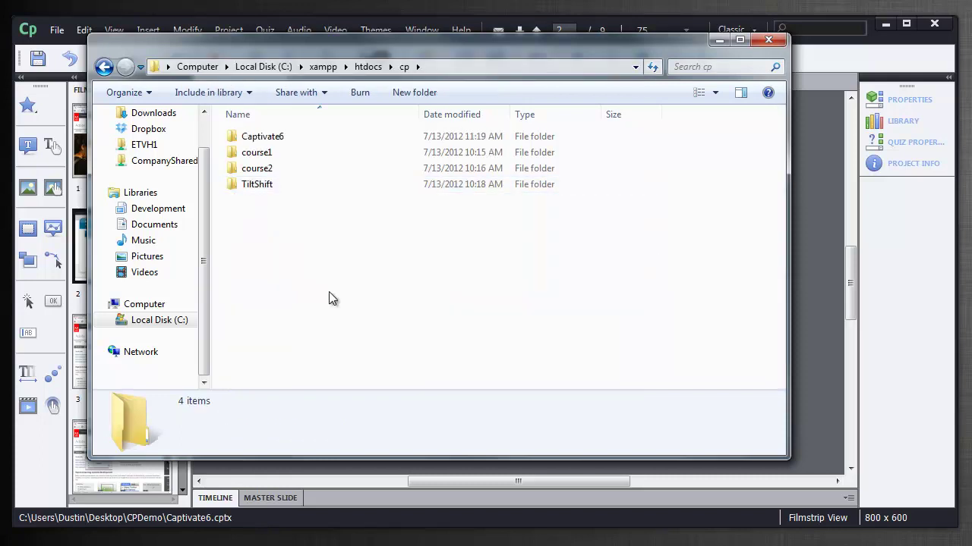
double_click(259, 142)
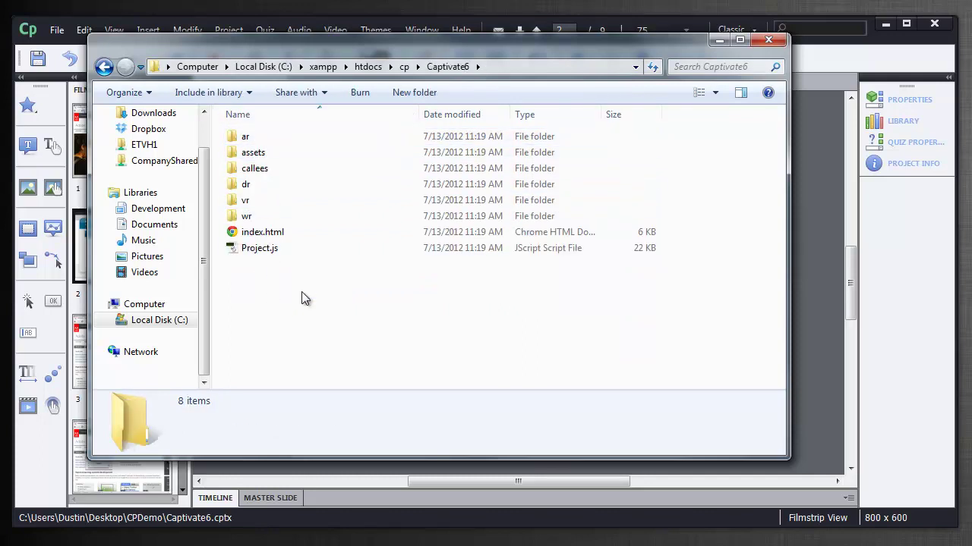
click(405, 69)
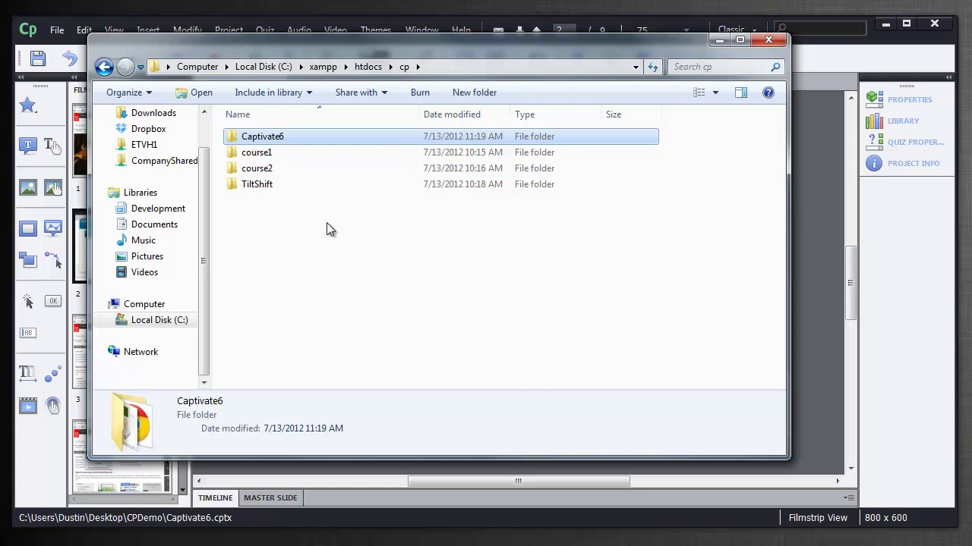
double_click(318, 138)
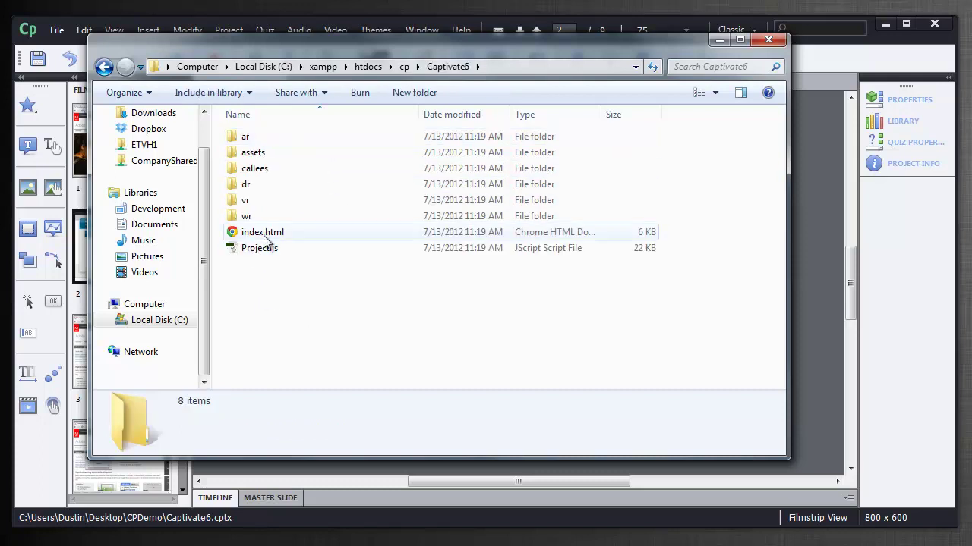
double_click(261, 234)
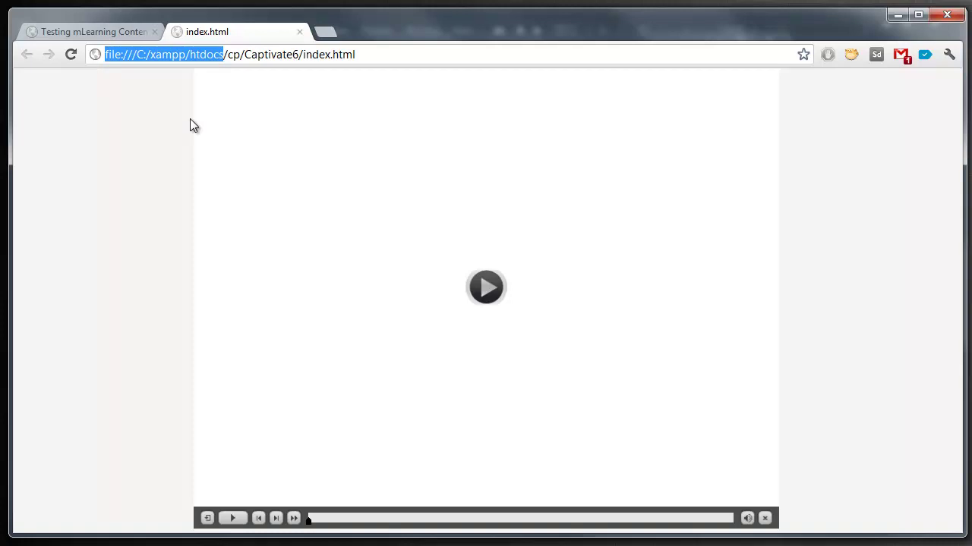
Load the course via localhost/cp/Captivate6/index.html, which fails to connect
text(localhost)
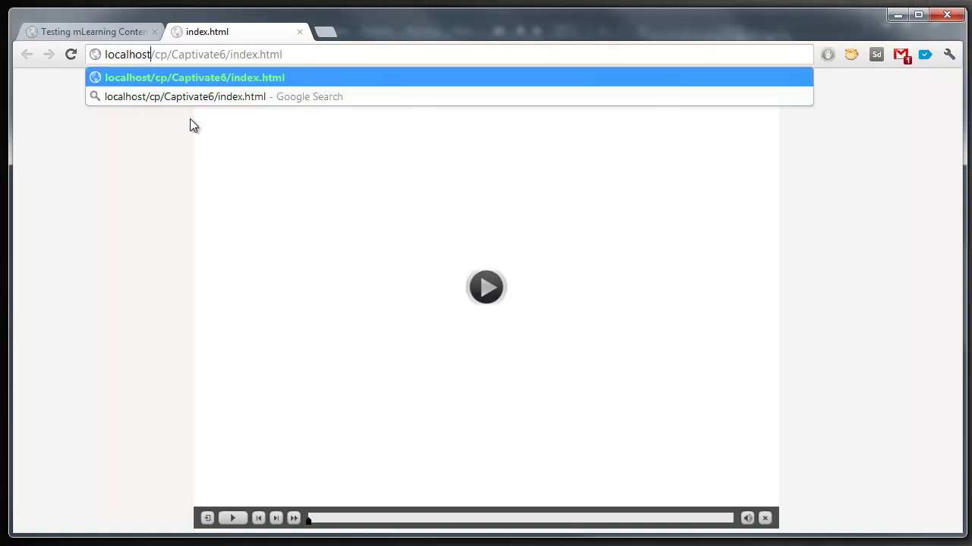
key(Return)
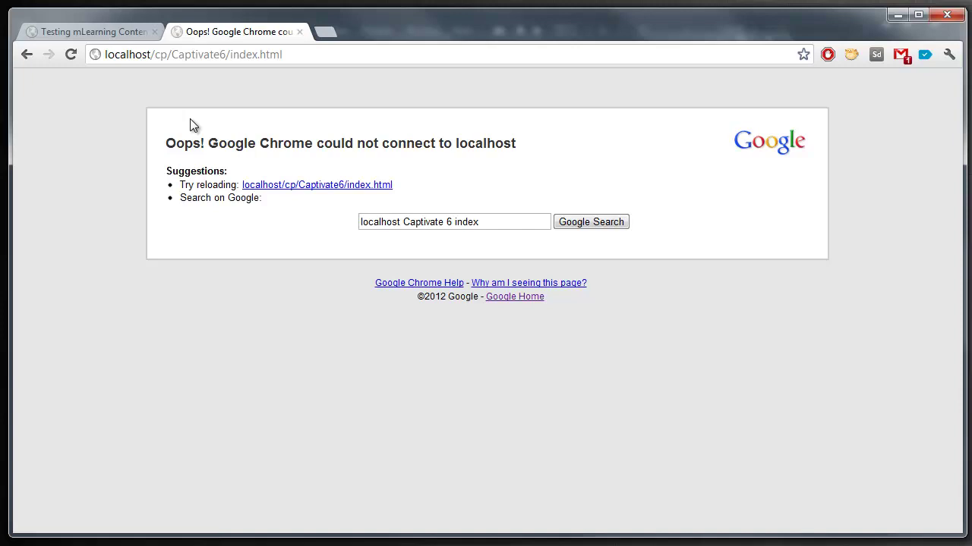
key(super)
Launch XAMPP Control Panel, start Apache on port 80, and close the panel
text(xamp)
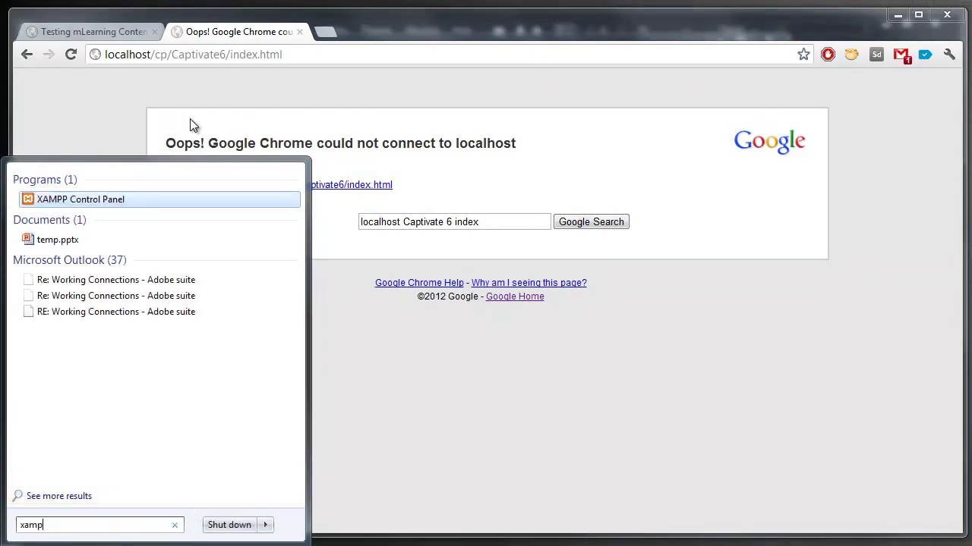
key(Return)
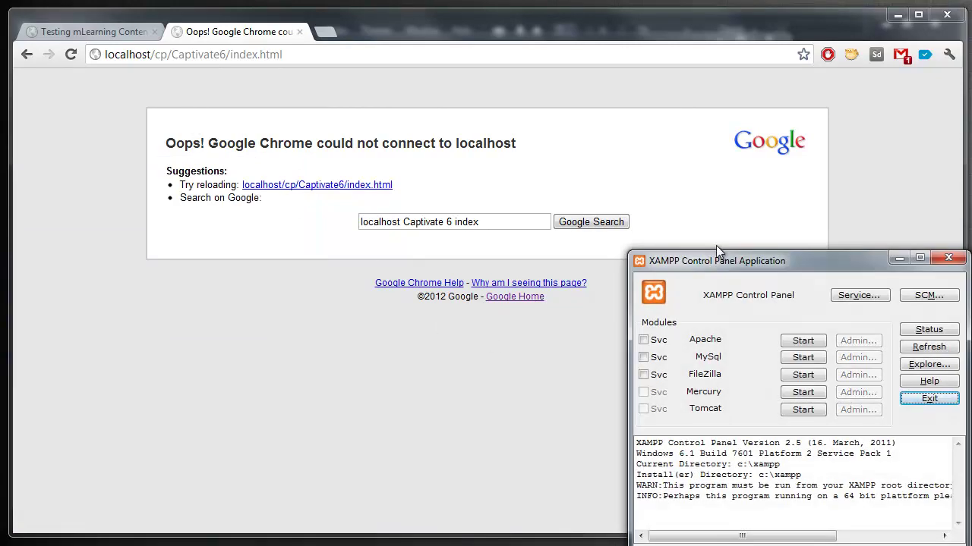
drag(736, 262, 722, 215)
click(789, 296)
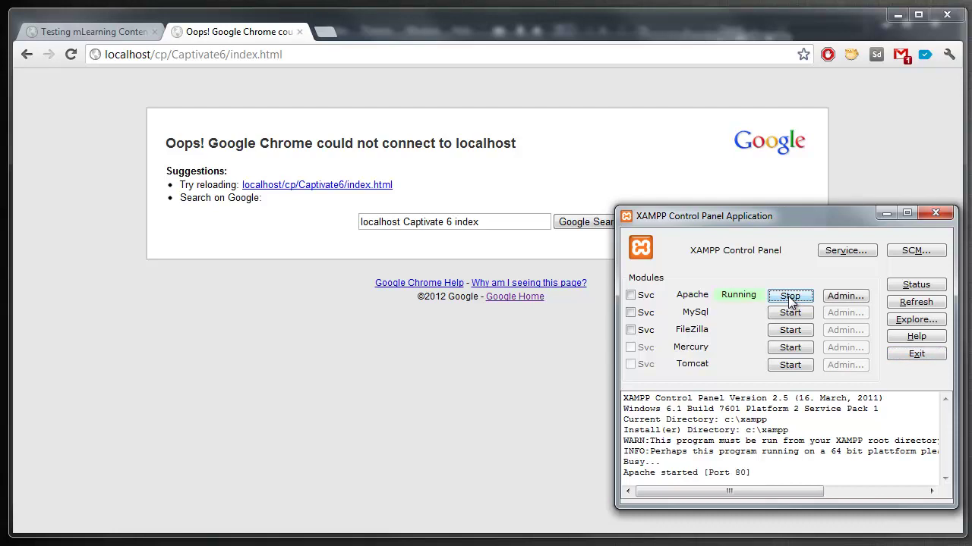
click(935, 212)
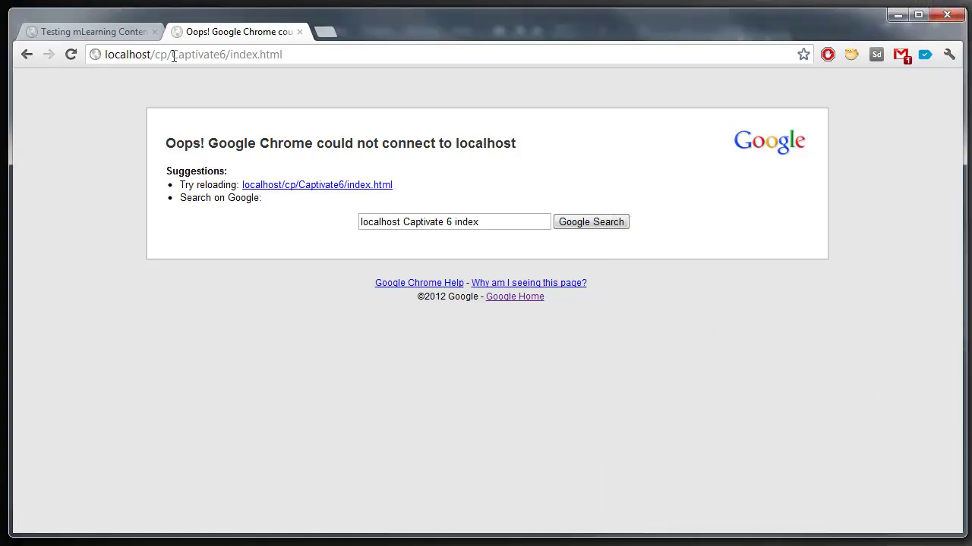
Reload the course from localhost, pause it, select 'localhost' in the address, and search for cmd
click(301, 55)
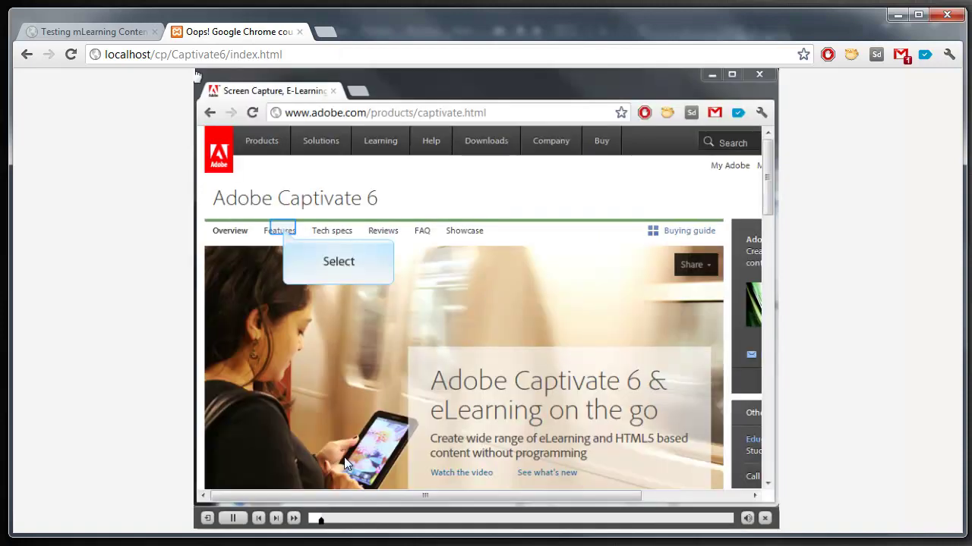
click(233, 519)
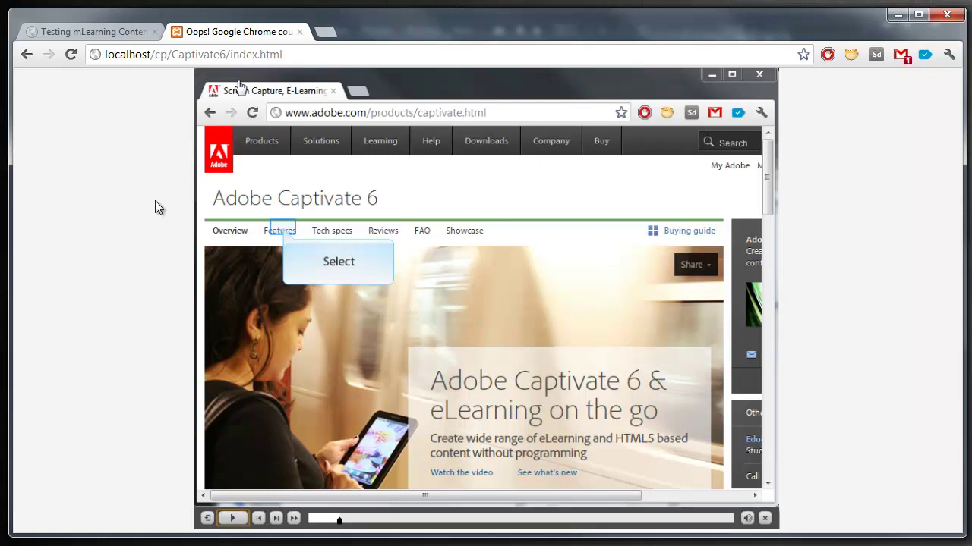
drag(390, 53, 96, 103)
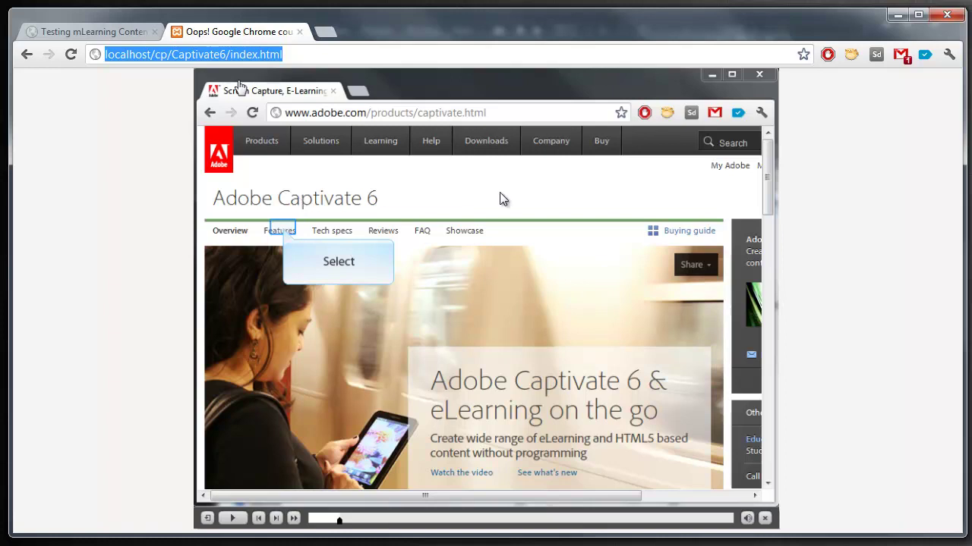
click(143, 54)
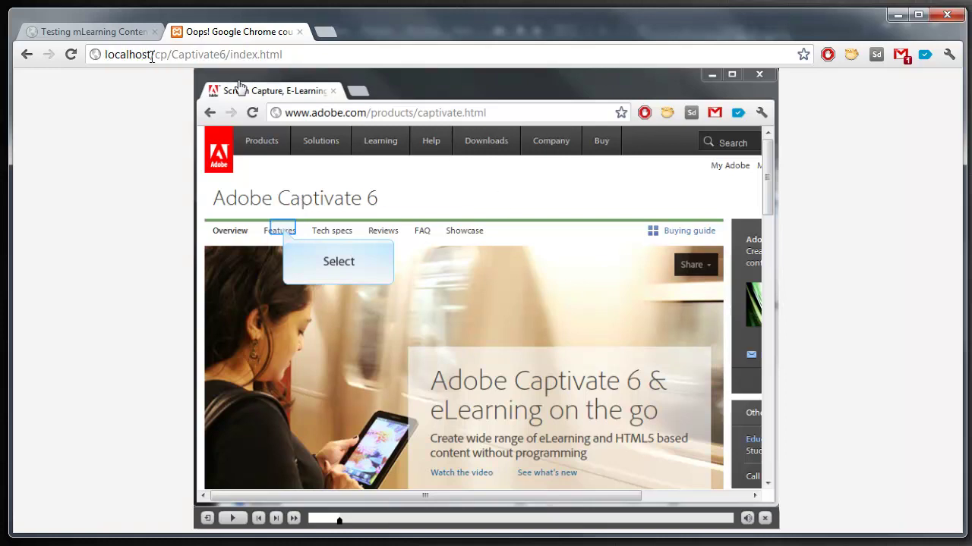
double_click(143, 54)
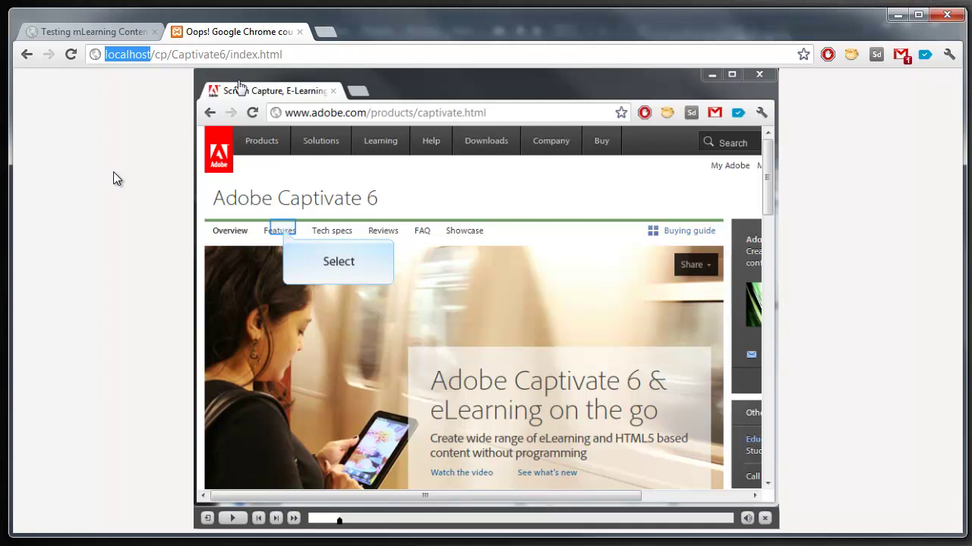
key(super)
text(cmd)
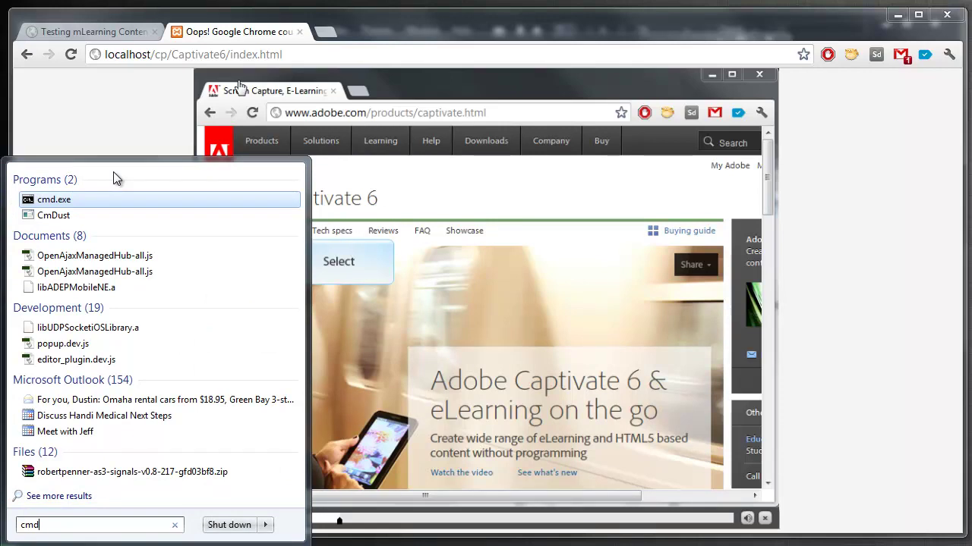
Run ipconfig to find IPv4 192.168.120.102, then select 'localhost' in Chrome's address bar
key(Return)
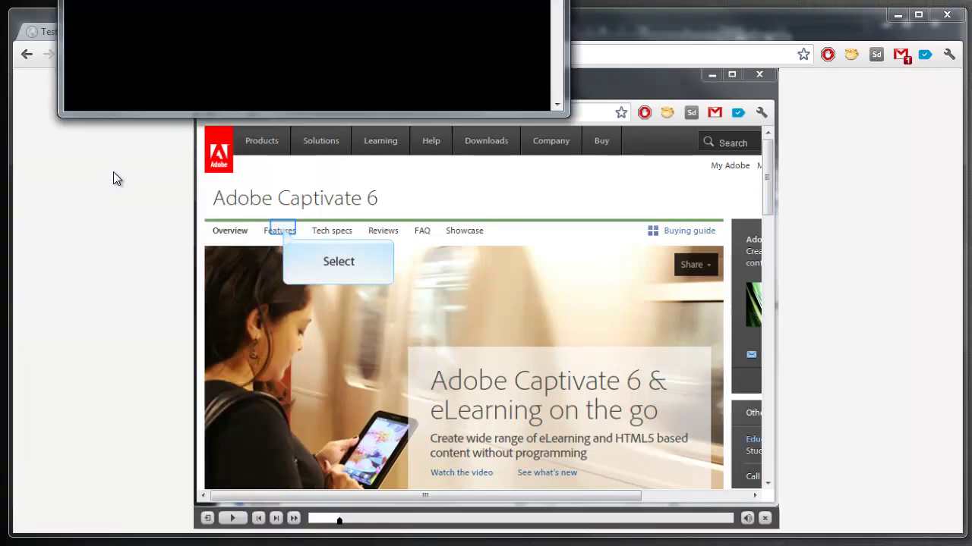
drag(358, 97, 373, 111)
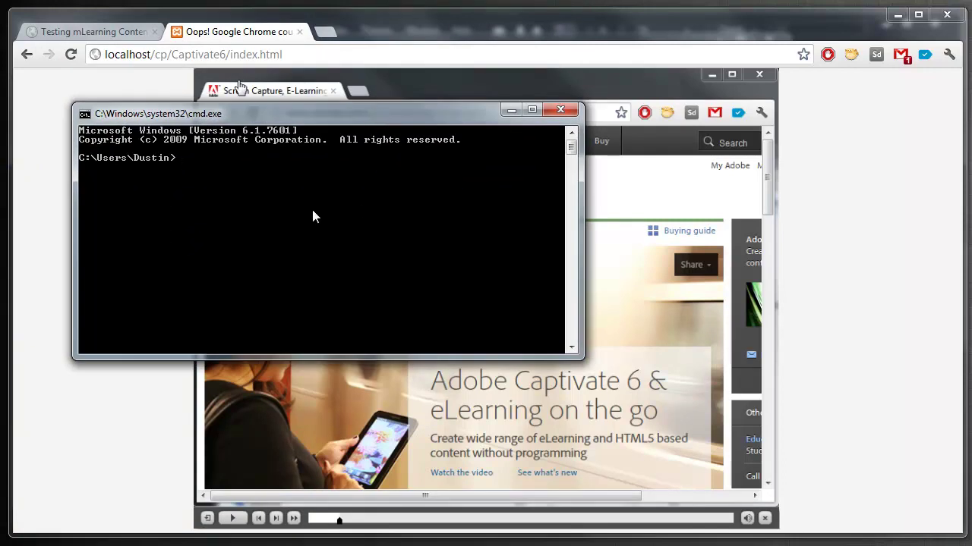
text(ipconfig)
key(Return)
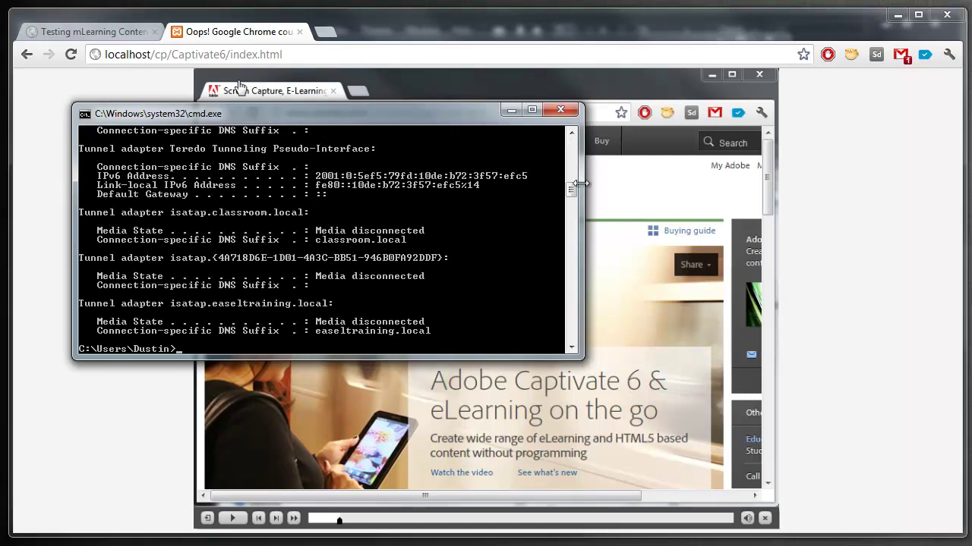
drag(571, 189, 566, 143)
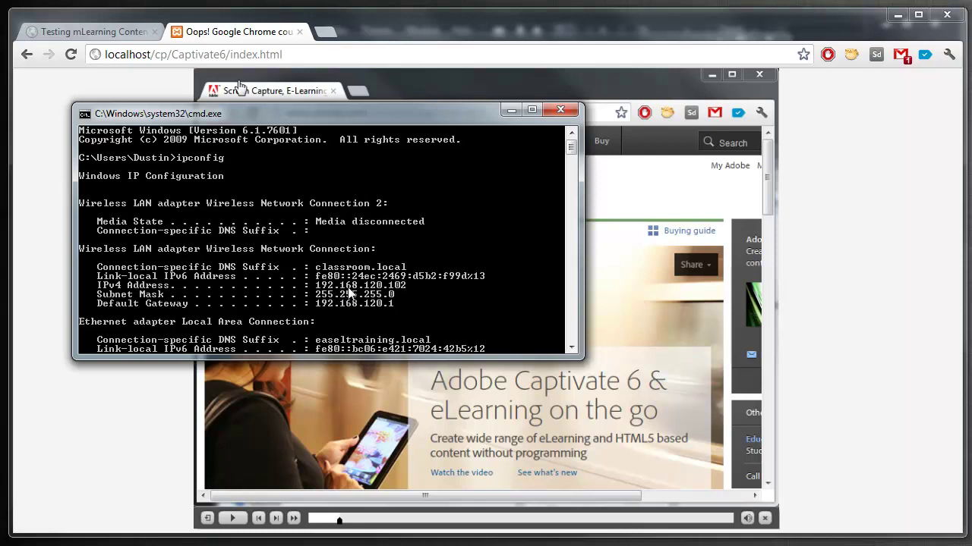
double_click(151, 54)
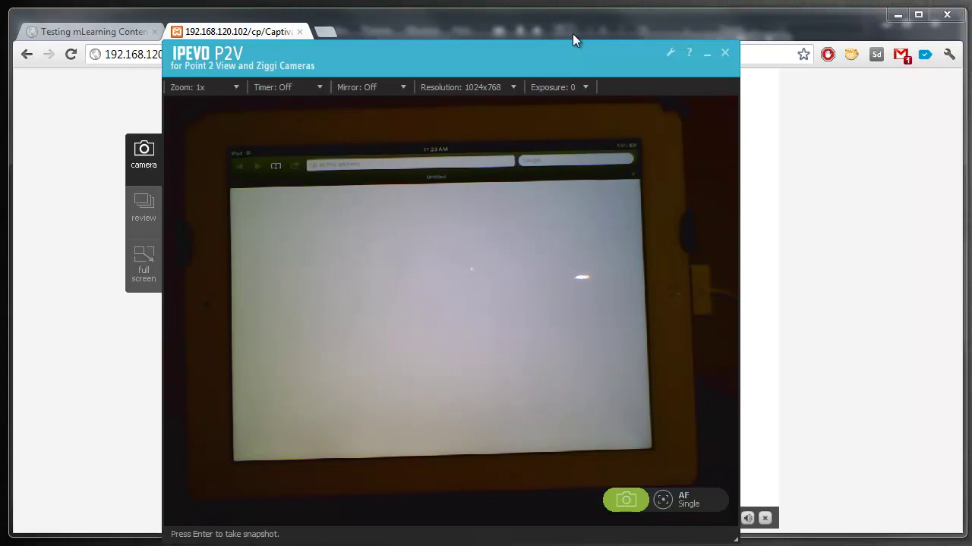
Reposition the IPEVO P2V window showing the iPad playing the course
drag(574, 52, 646, 79)
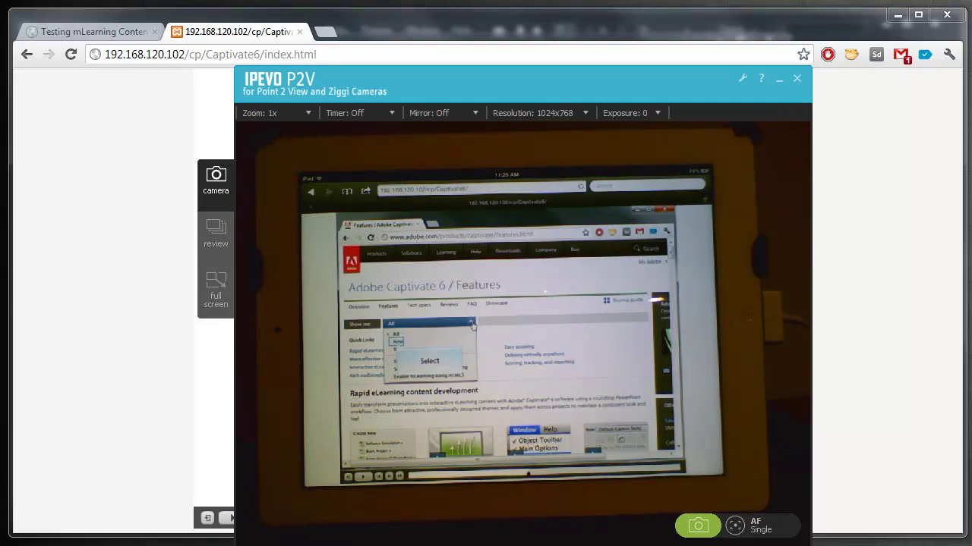
Move the features slide after slide 3 and insert a blank slide as the first slide
key(alt+Tab)
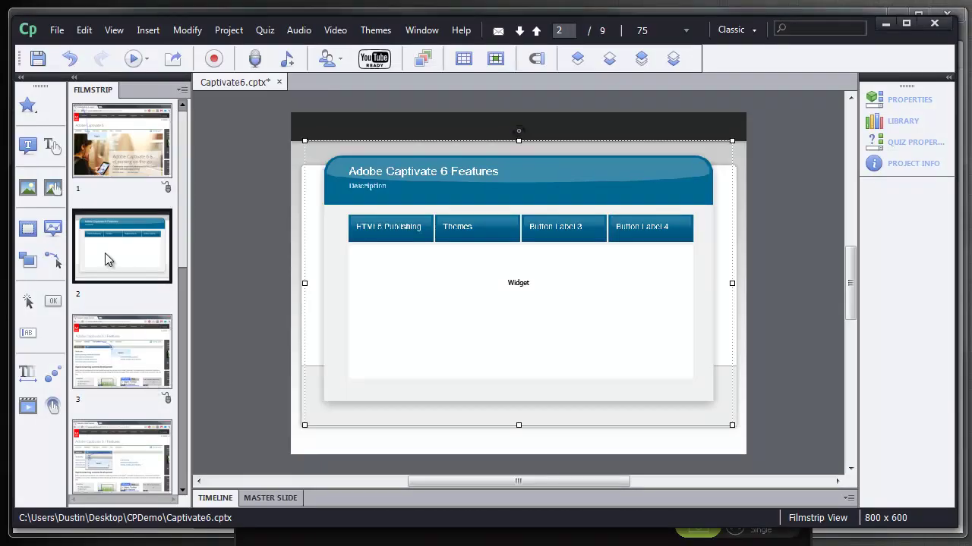
drag(123, 242, 105, 344)
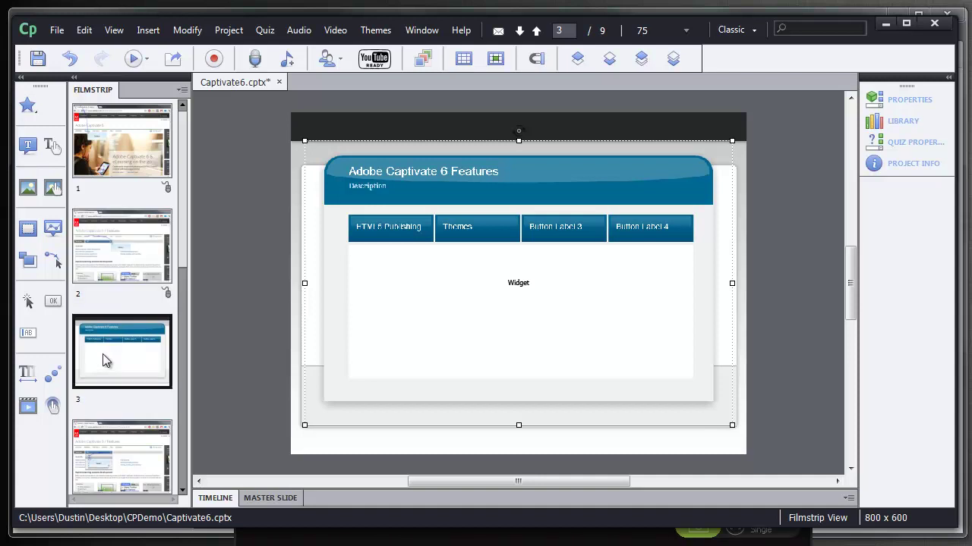
click(114, 129)
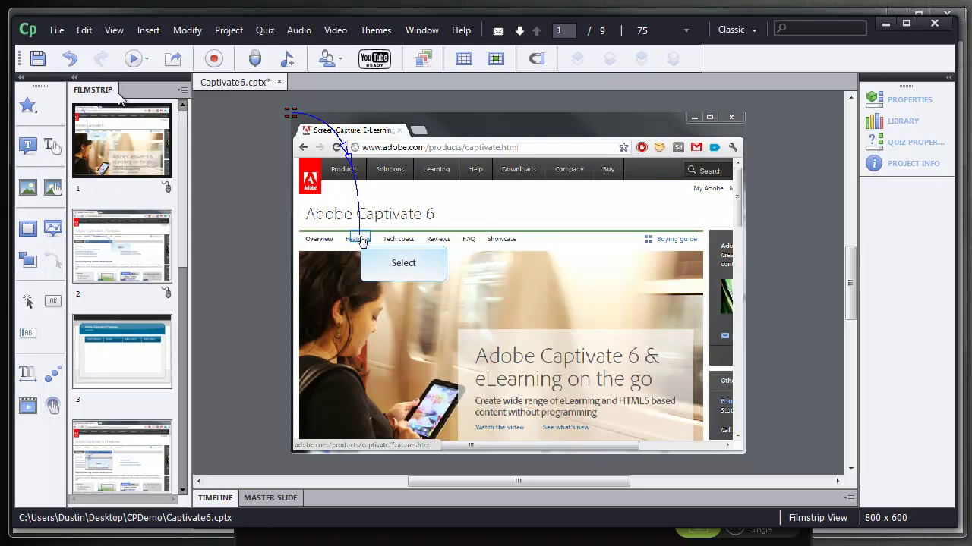
click(146, 32)
click(175, 44)
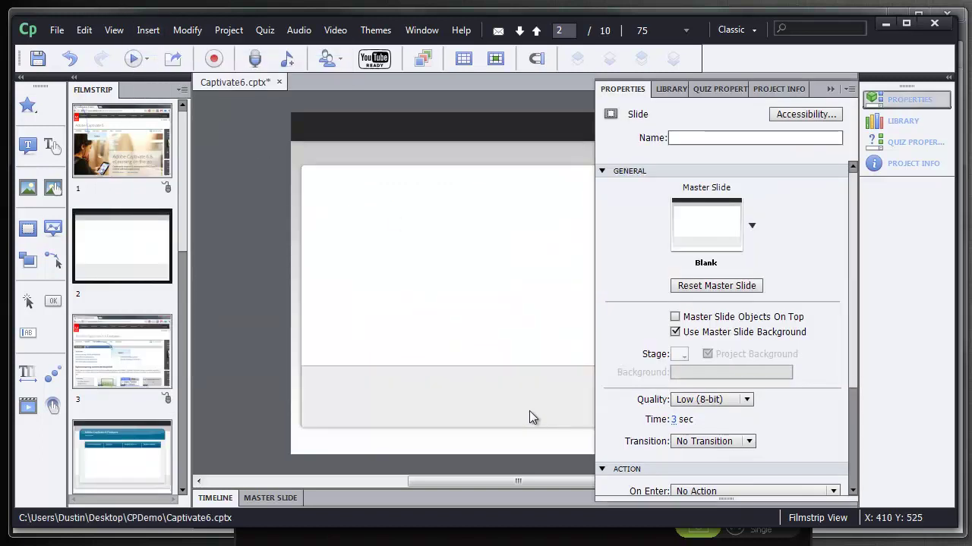
drag(118, 244, 97, 167)
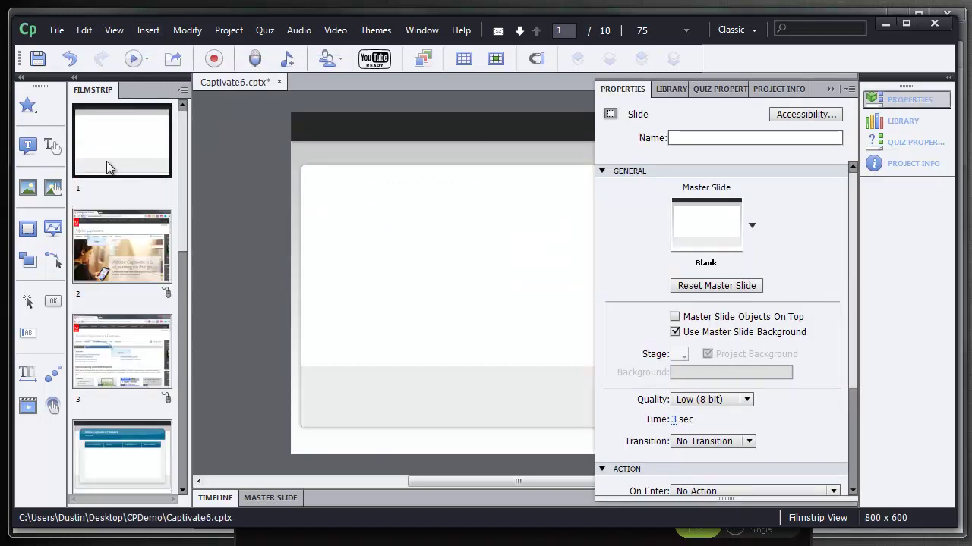
Apply the Clouds theme to the whole project
click(917, 97)
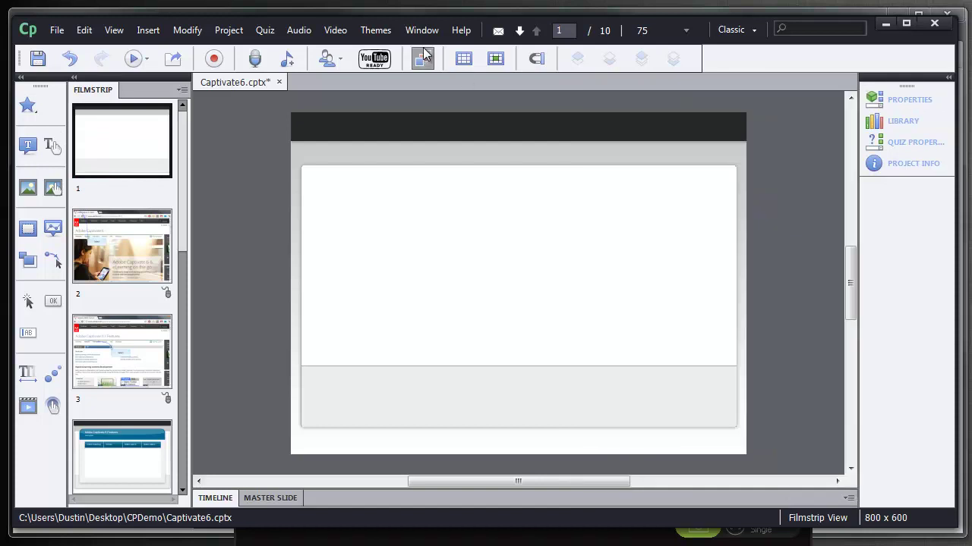
click(422, 58)
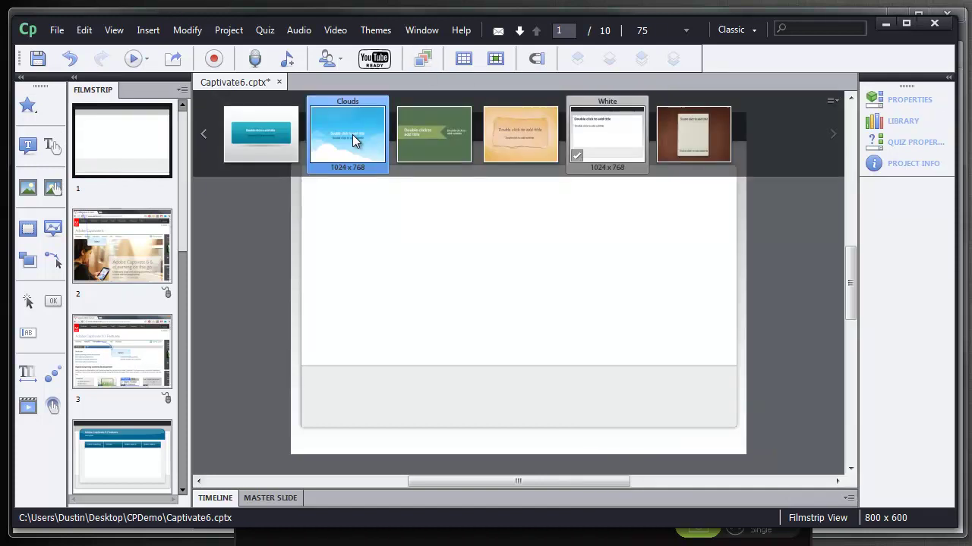
click(352, 160)
click(561, 309)
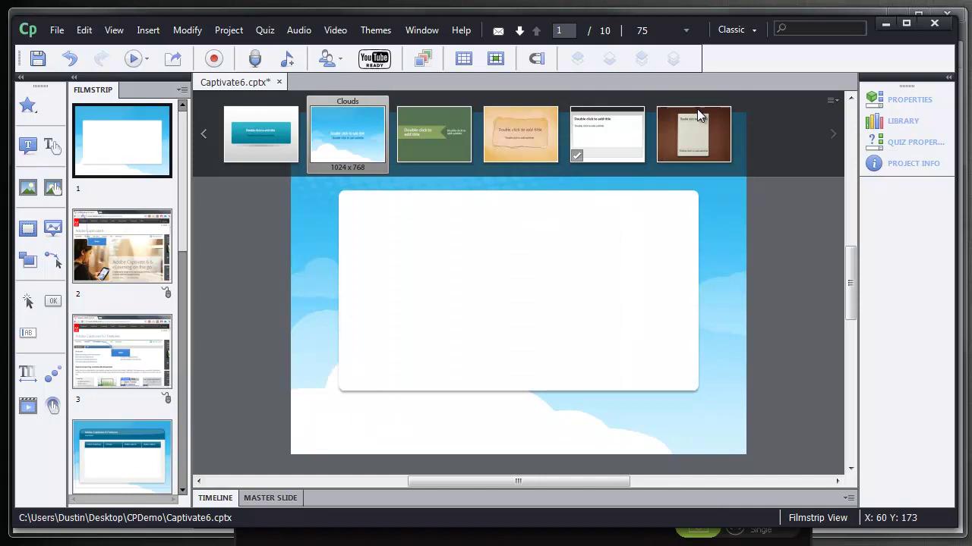
click(423, 59)
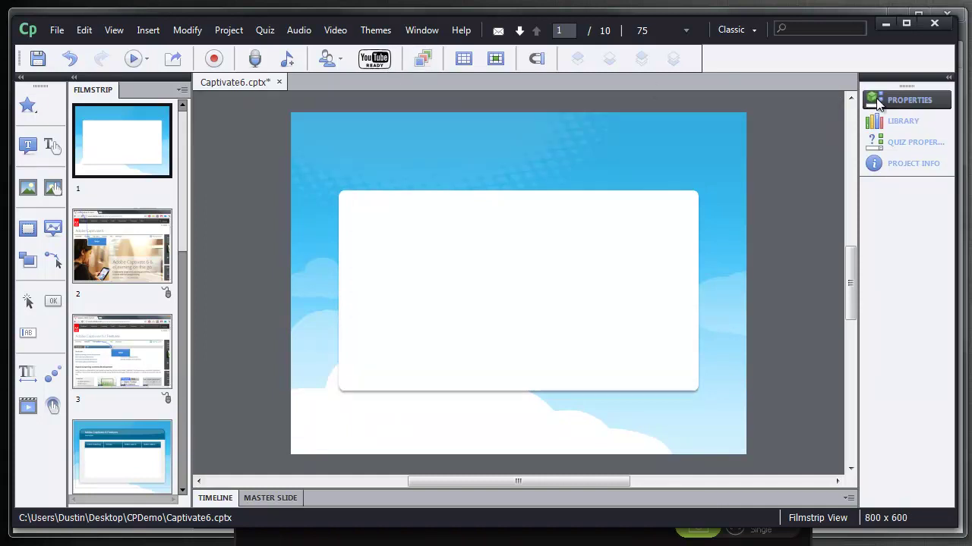
click(904, 99)
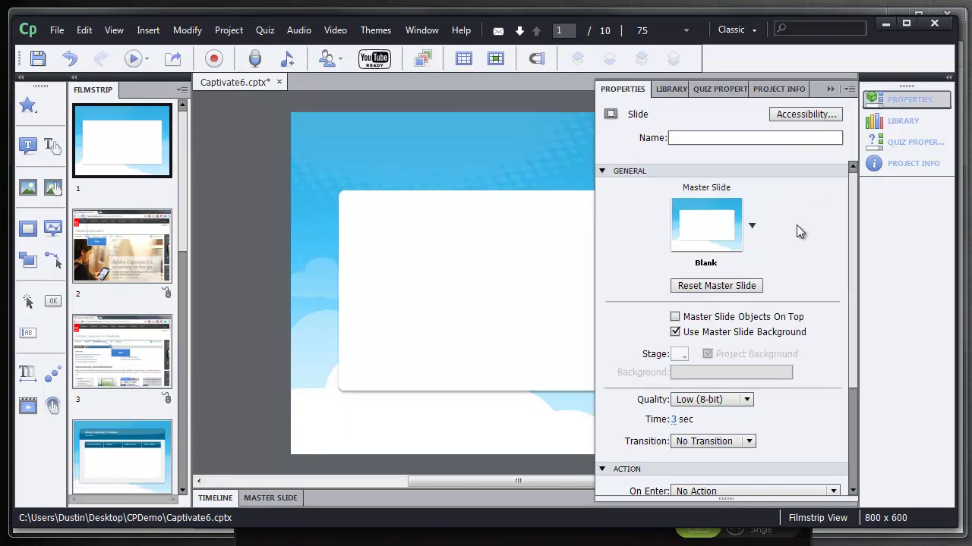
Give the first slide a title-and-subtitle master layout and type the title 'What's new in Captivate 6'
click(753, 228)
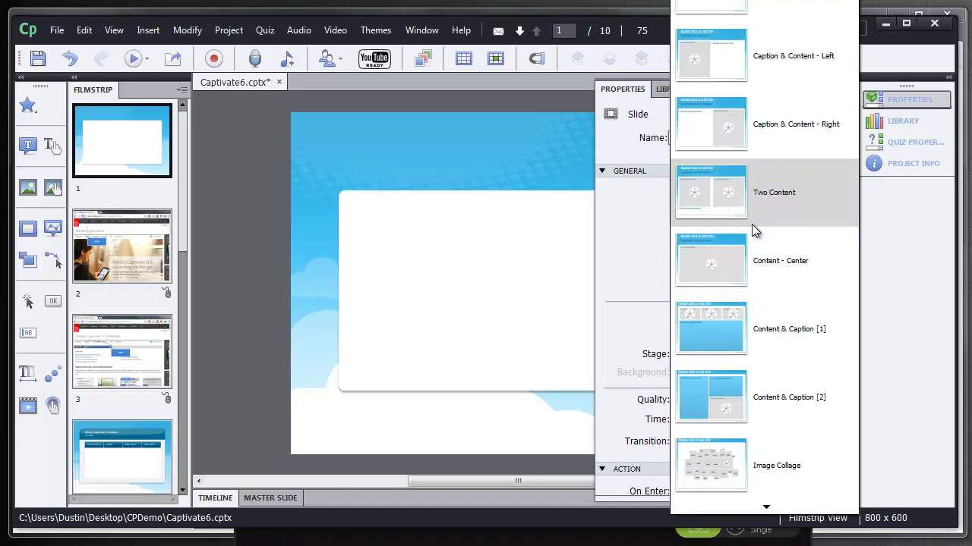
click(759, 16)
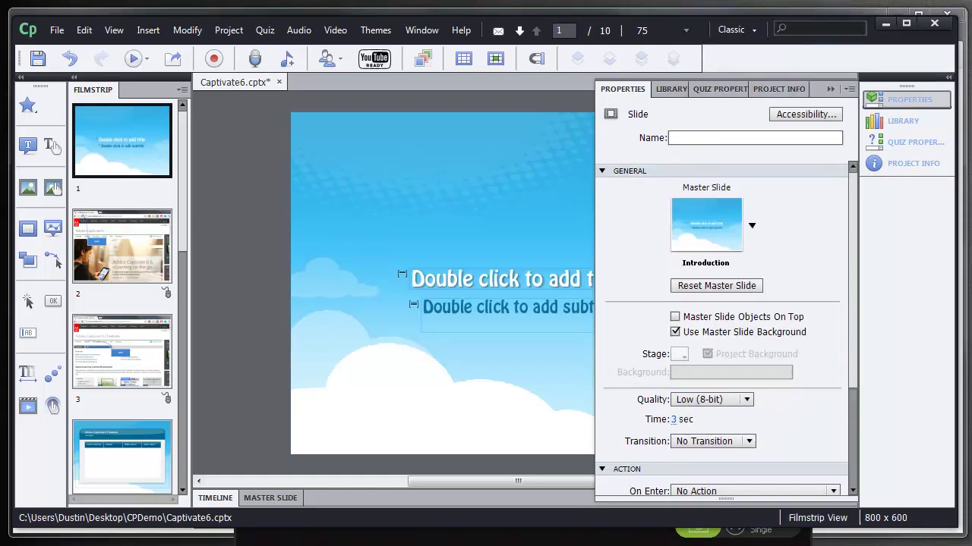
double_click(581, 280)
text(W)
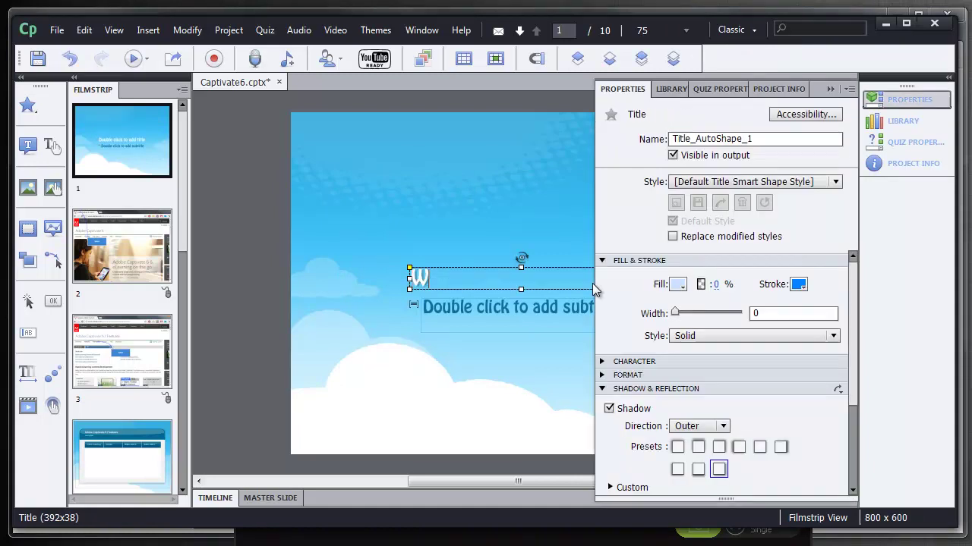
text(hat's new in Captiv)
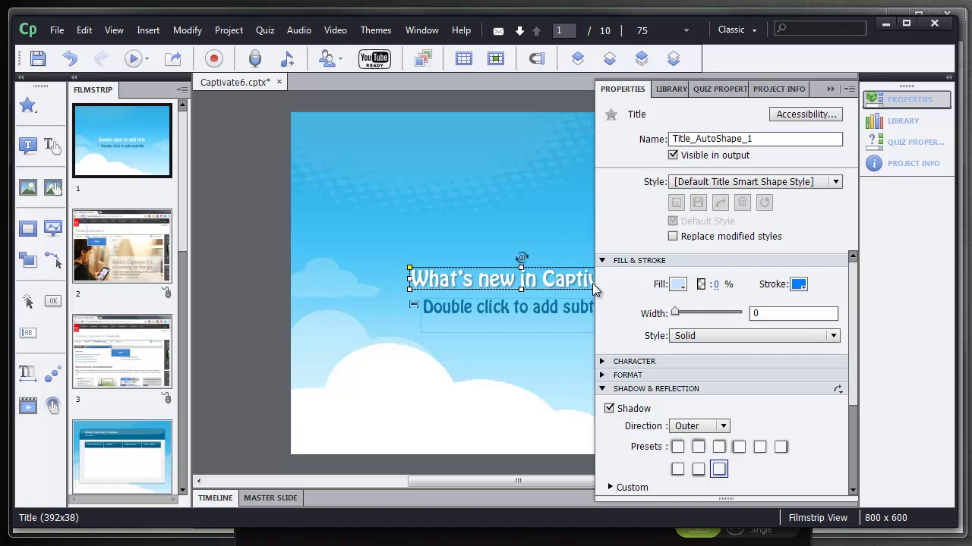
click(900, 100)
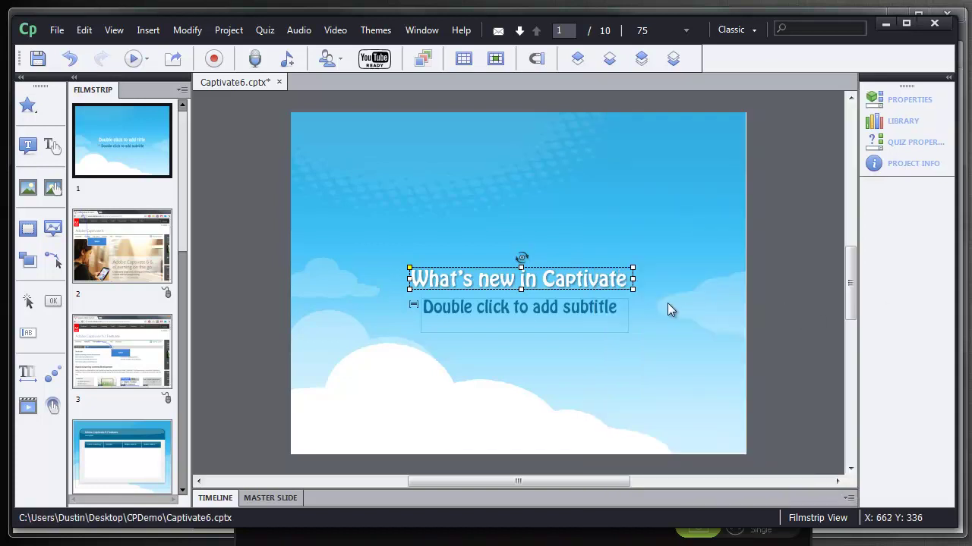
Set the title text to 24 pt, centred horizontally and vertically
double_click(630, 275)
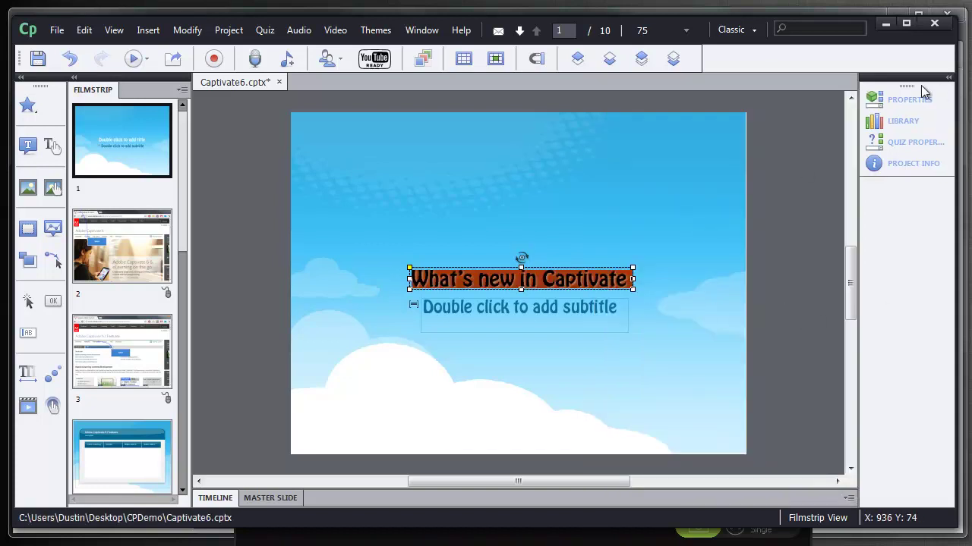
click(910, 101)
click(674, 424)
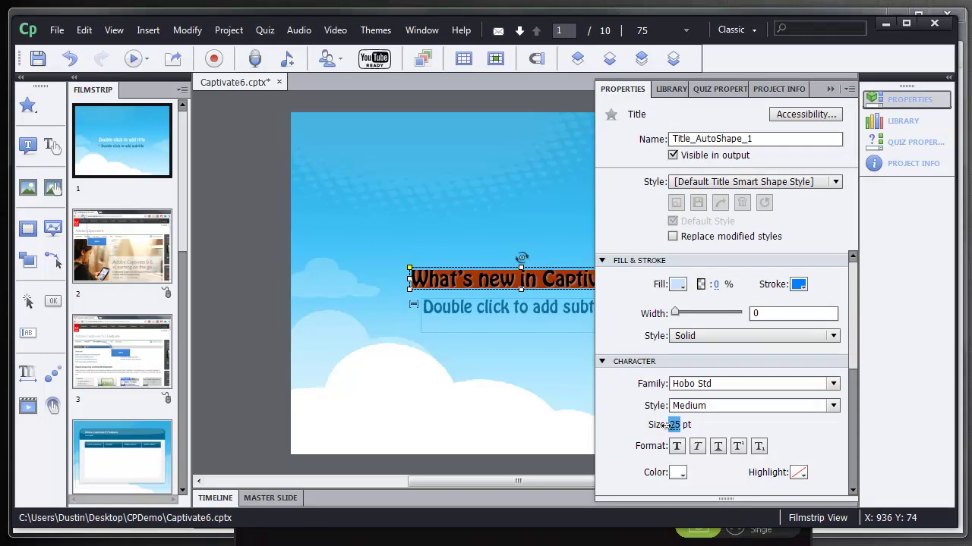
drag(657, 425, 651, 425)
click(675, 424)
text(24)
key(Return)
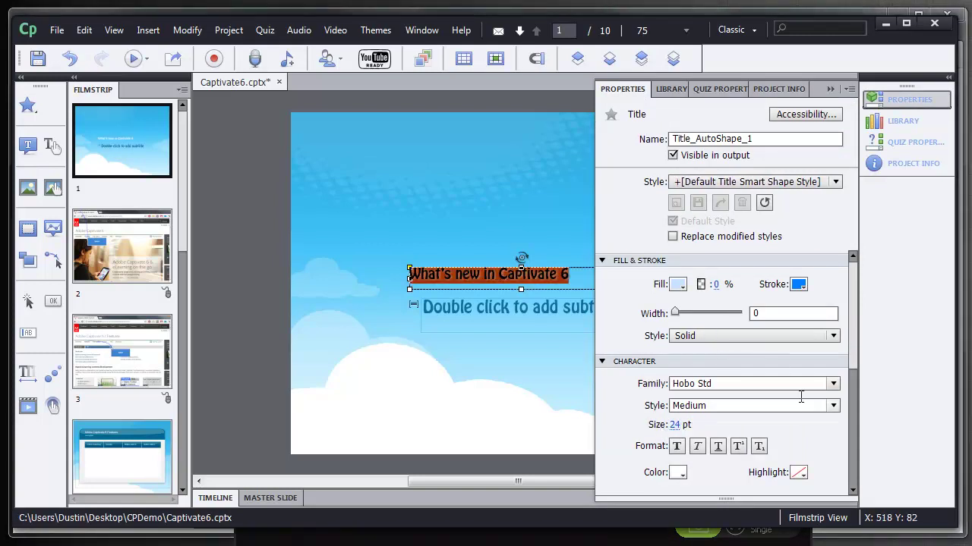
scroll(850, 345, down, 5)
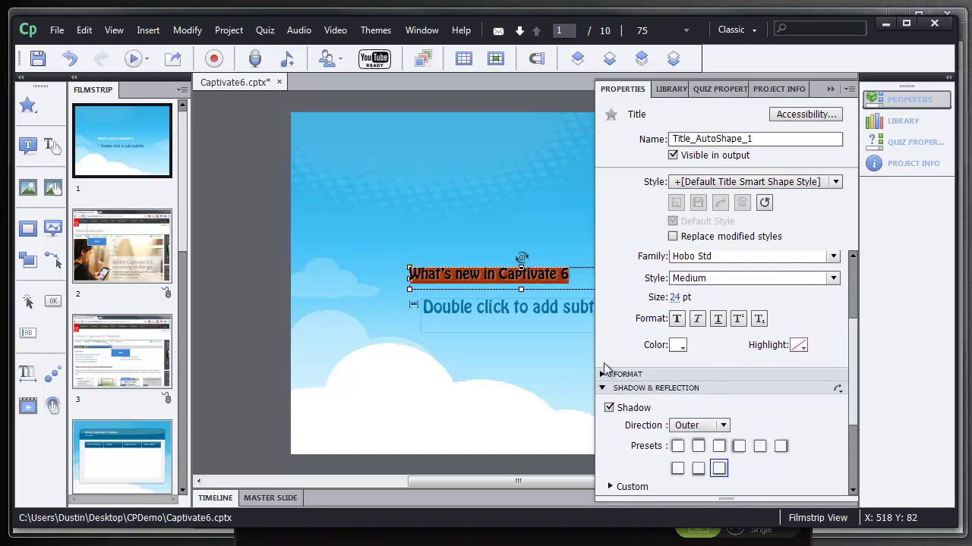
click(605, 373)
click(695, 355)
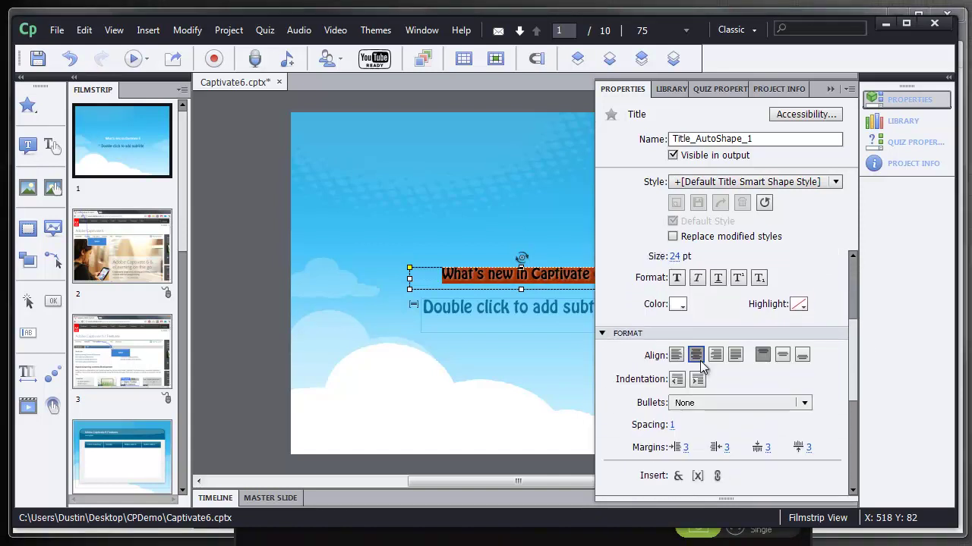
click(782, 355)
Delete the subtitle placeholder from the title slide
click(587, 319)
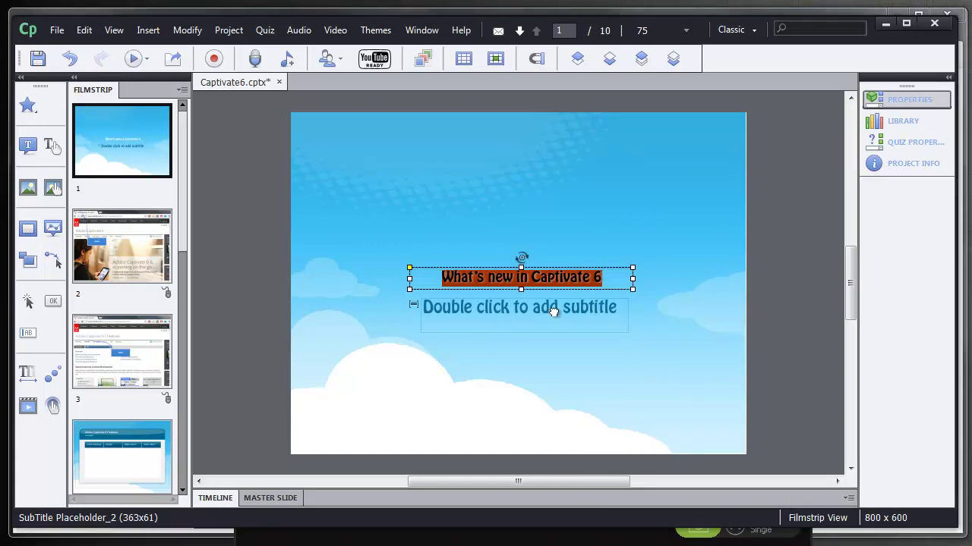
key(Delete)
click(513, 303)
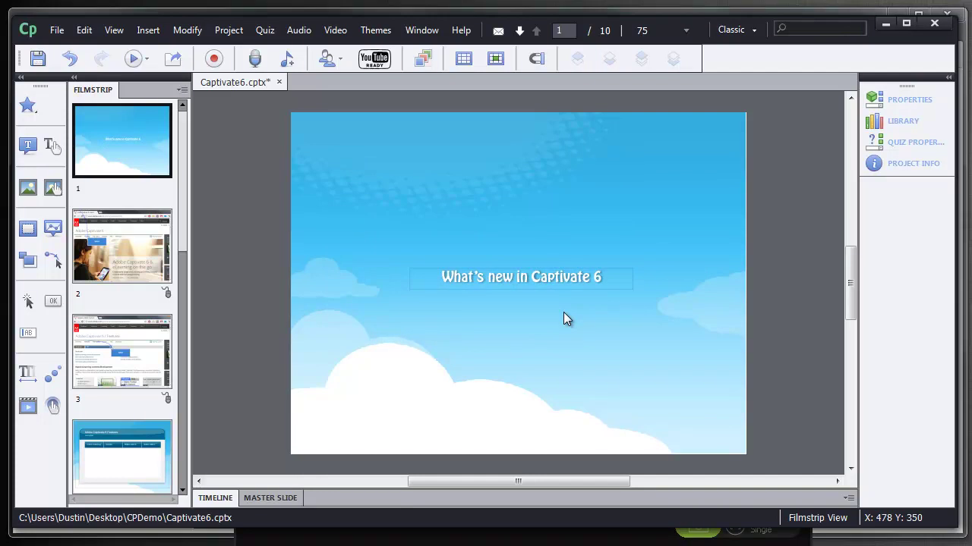
Publish the course as HTML5 to C:\xampp\htdocs\cp, declining to view the output
click(53, 31)
click(114, 306)
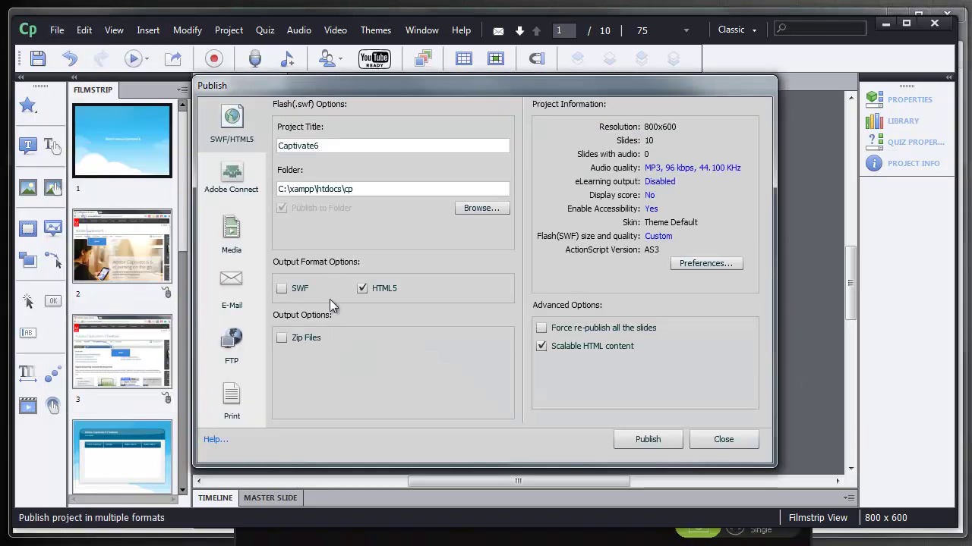
click(657, 440)
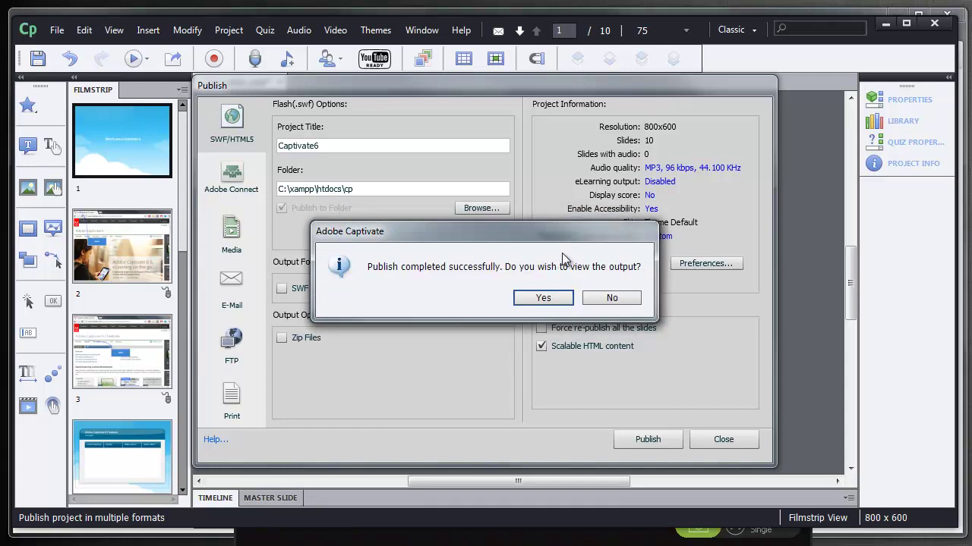
click(634, 299)
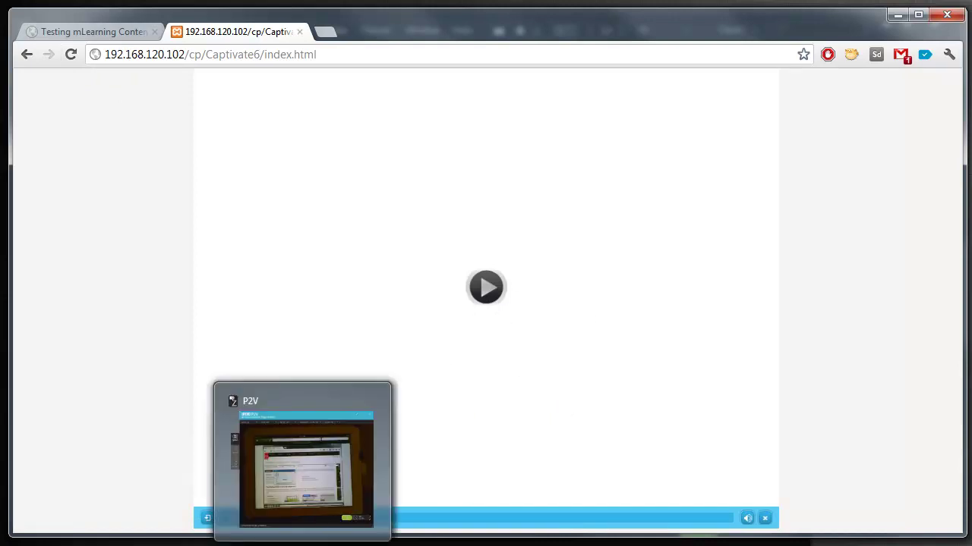
Bring the IPEVO P2V camera view of the iPad back to the front
click(303, 541)
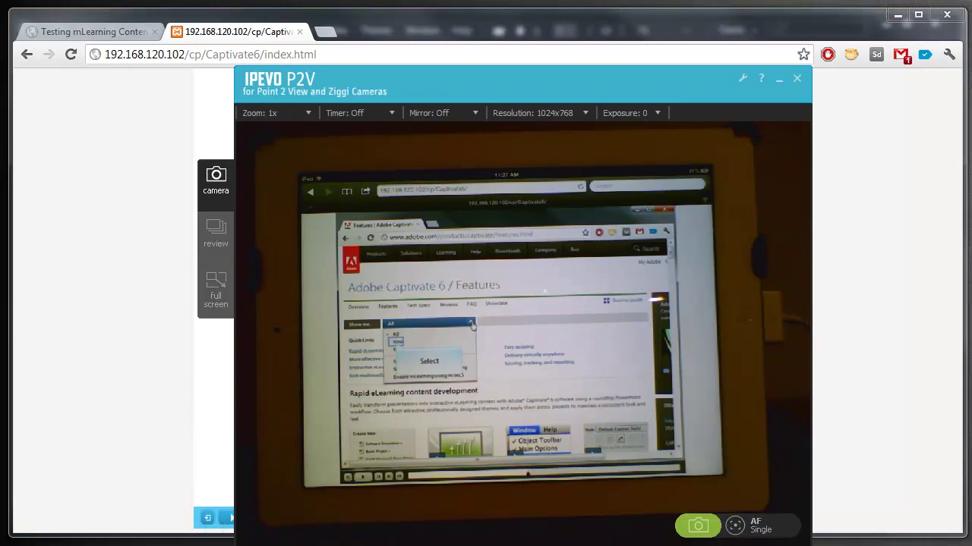